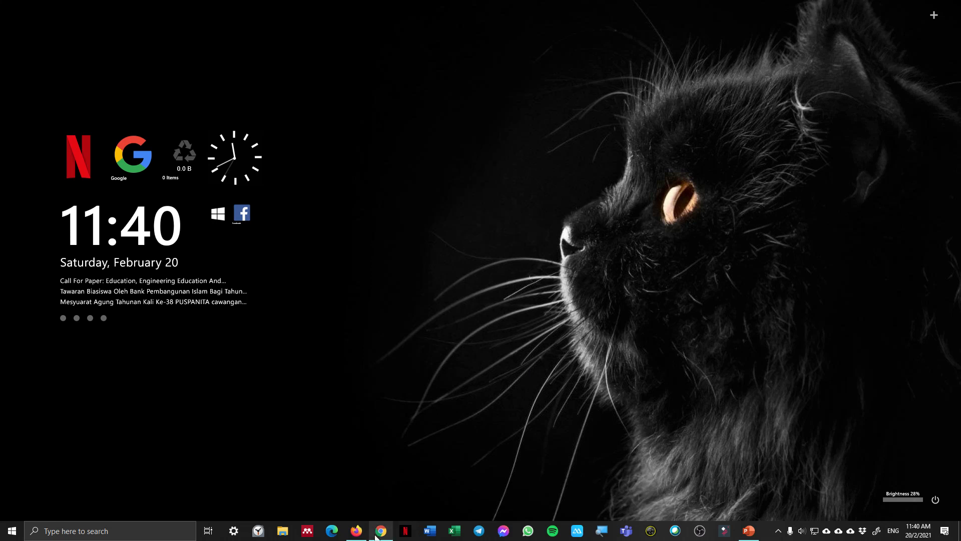
- Switch to Chrome, bring up the ongoing Google Meet call and dismiss the muted-microphone notice
mouse_move(382, 533)
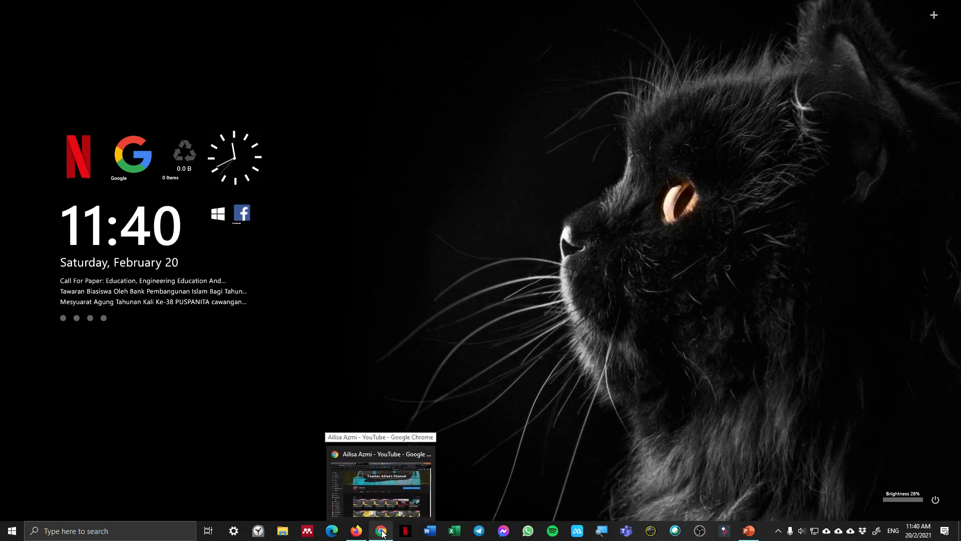
left_click(382, 534)
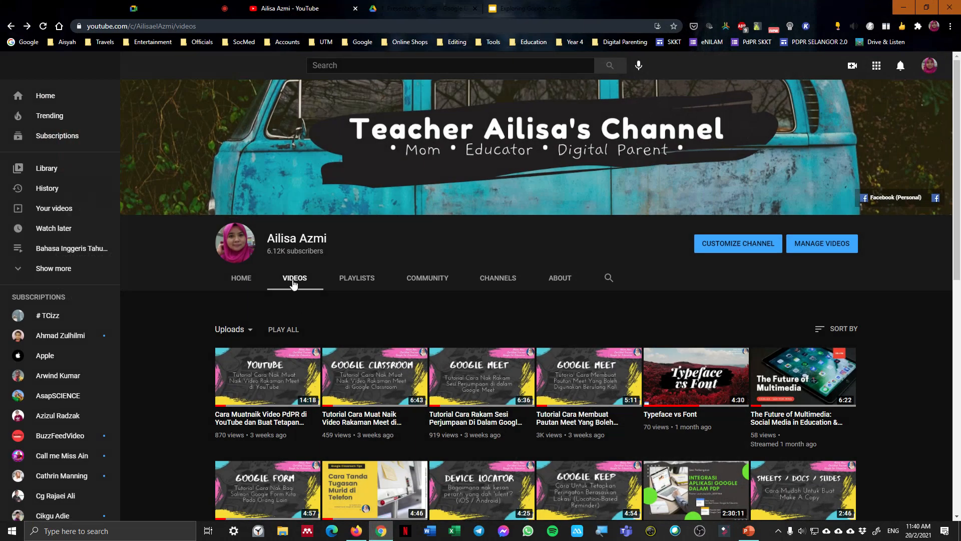
left_click(56, 10)
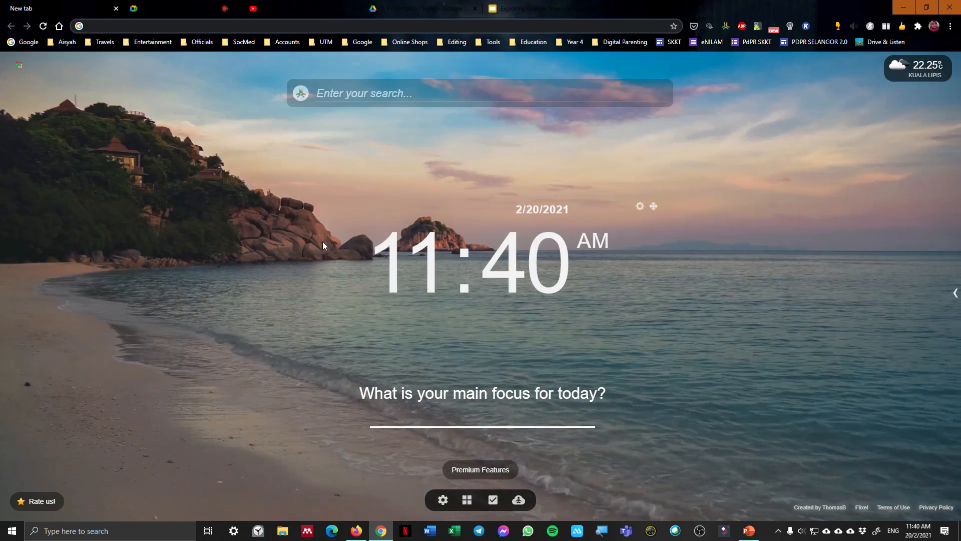
left_click(176, 10)
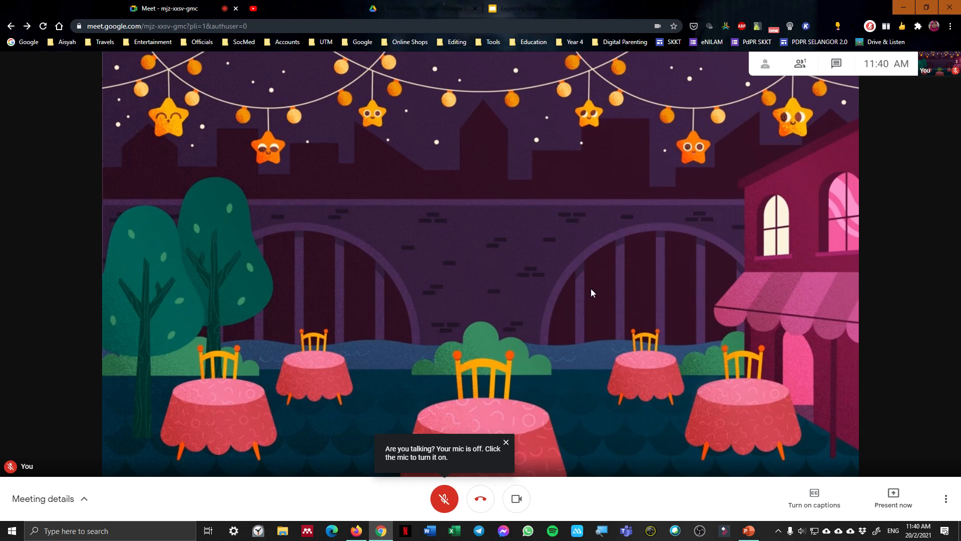
left_click(506, 440)
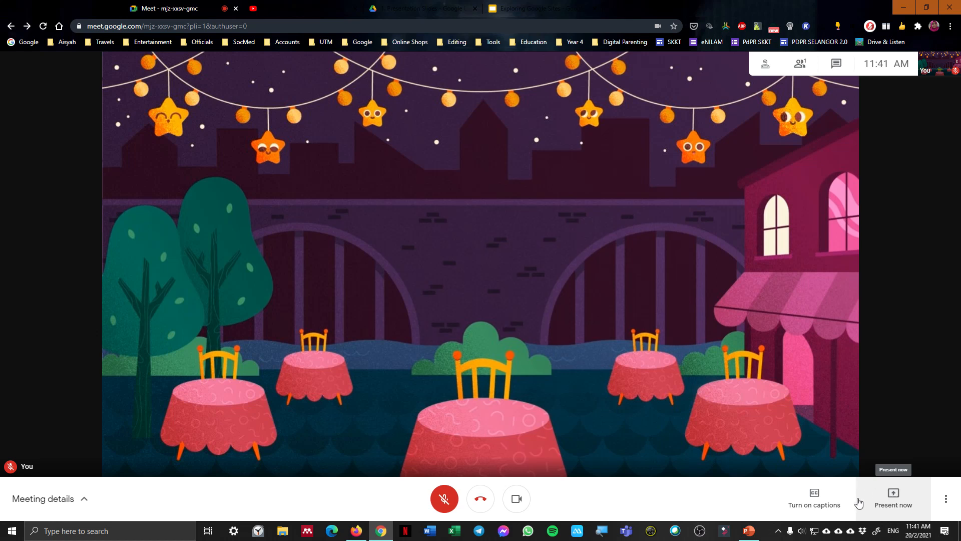
- Enlarge the Meet page, present the entire screen to the call and hide the screen-sharing notice
left_click(895, 497)
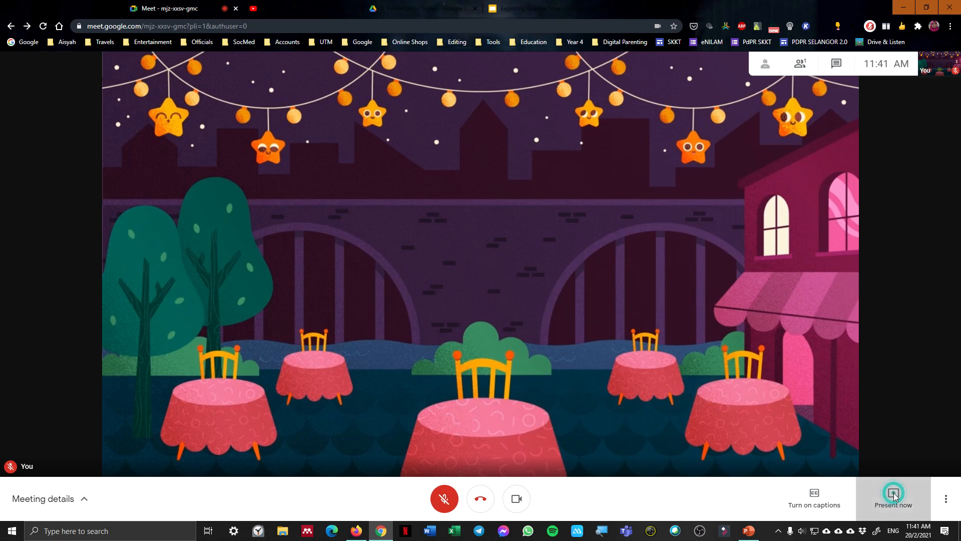
key("ctrl+plus")
key("ctrl+plus")
key("ctrl+plus")
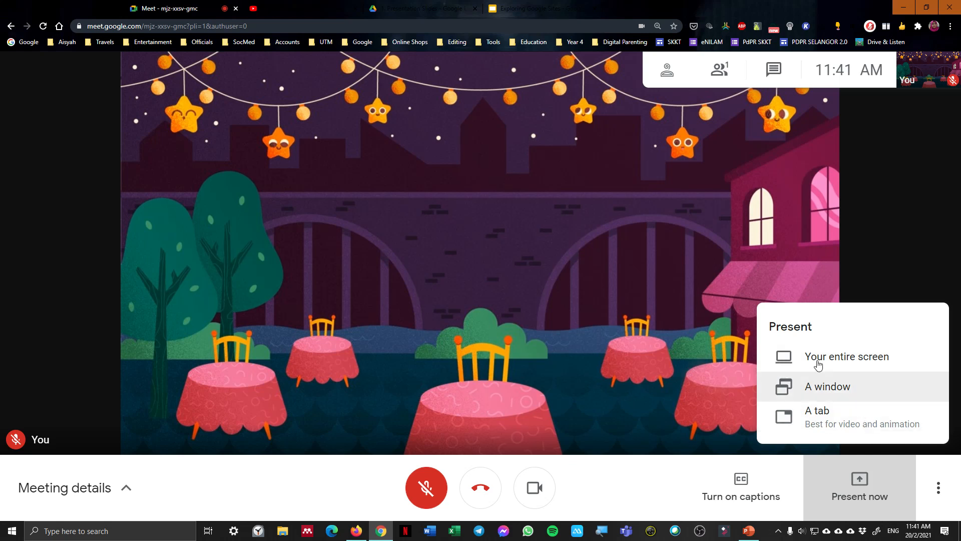
left_click(846, 359)
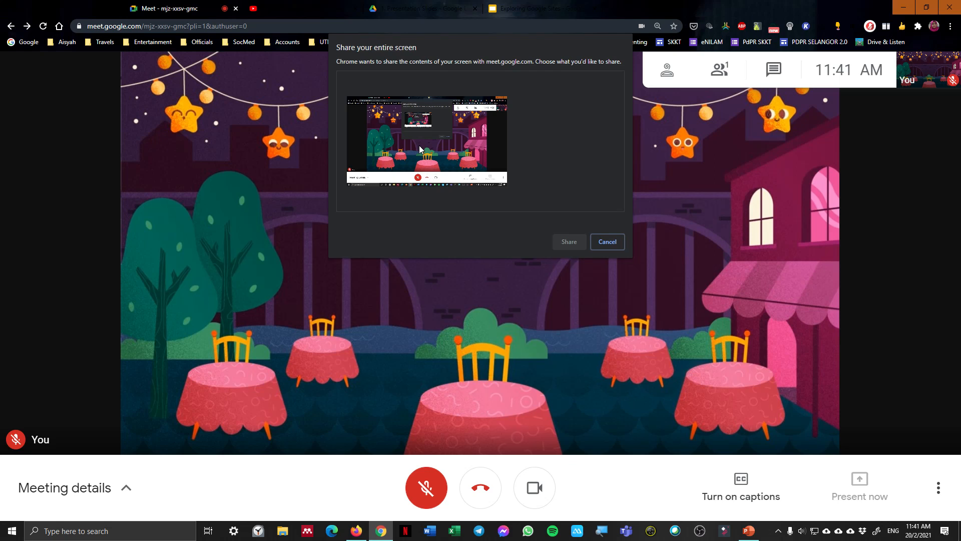
left_click(419, 149)
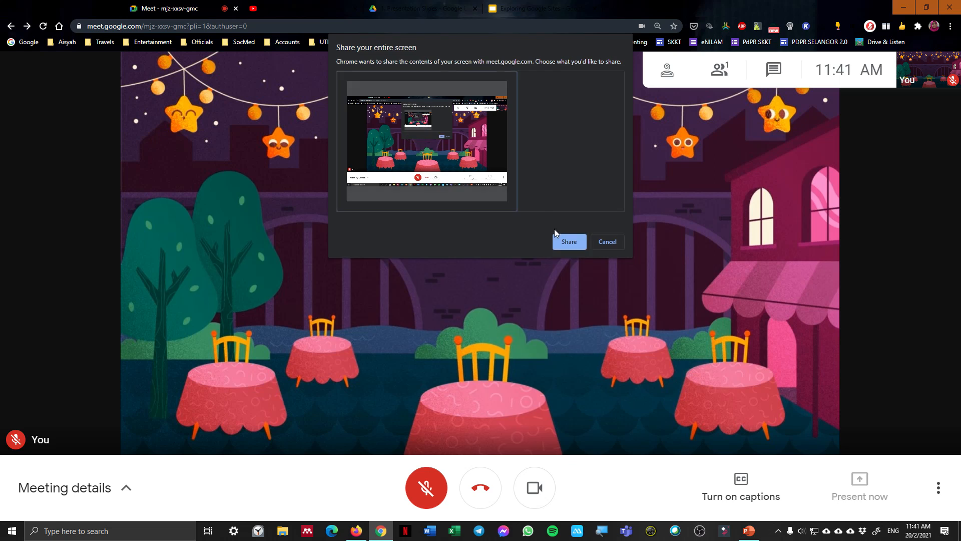
left_click(569, 242)
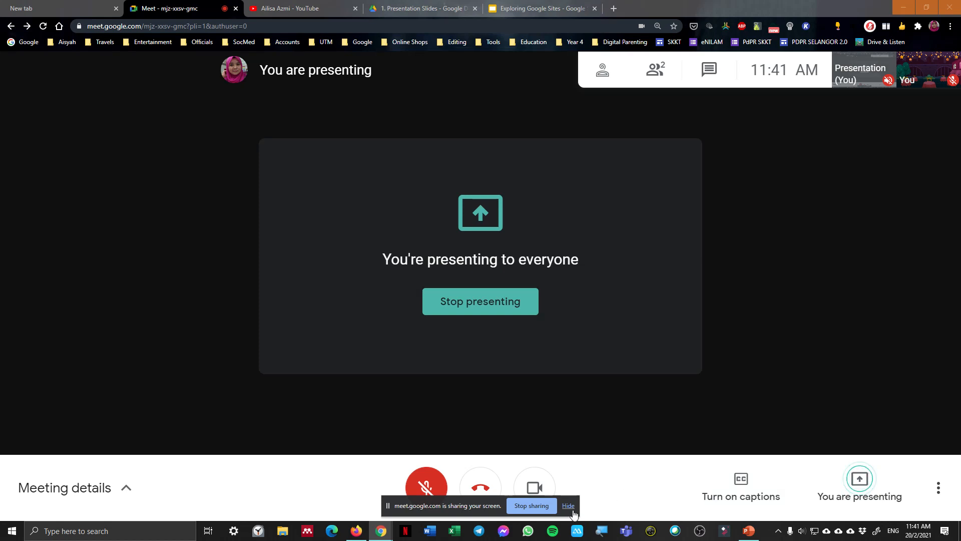
left_click(568, 506)
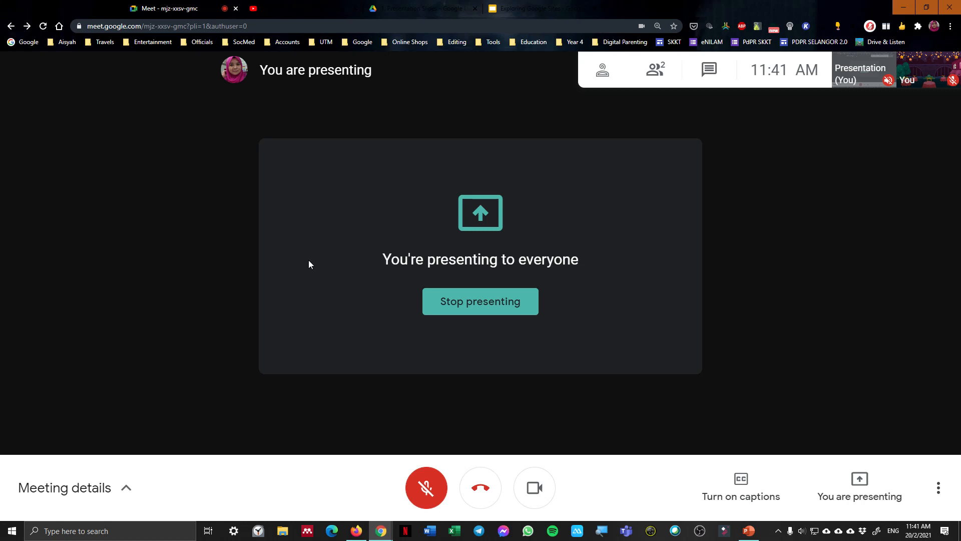
- While presenting, view other content such as a new browser tab, the desktop and the File Explorer window
key("ctrl+t")
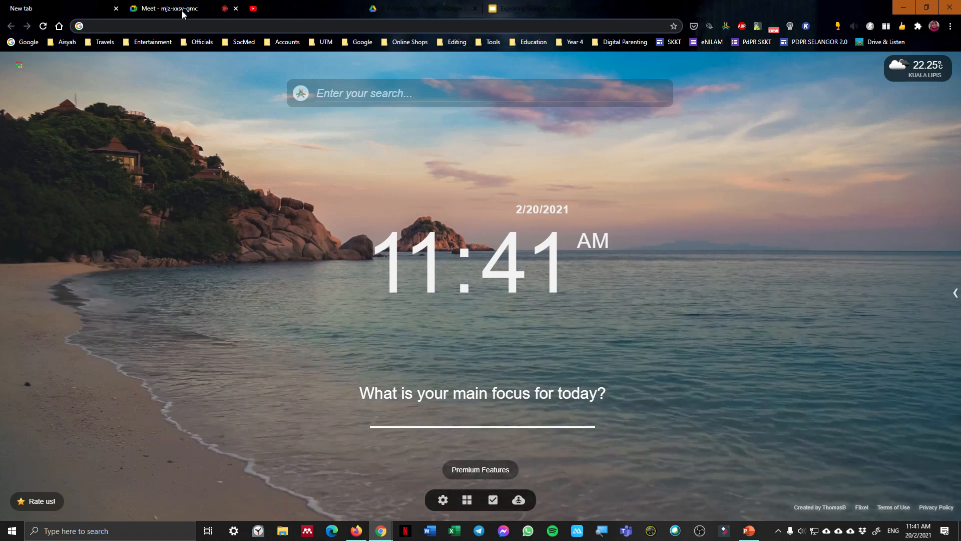
left_click(181, 10)
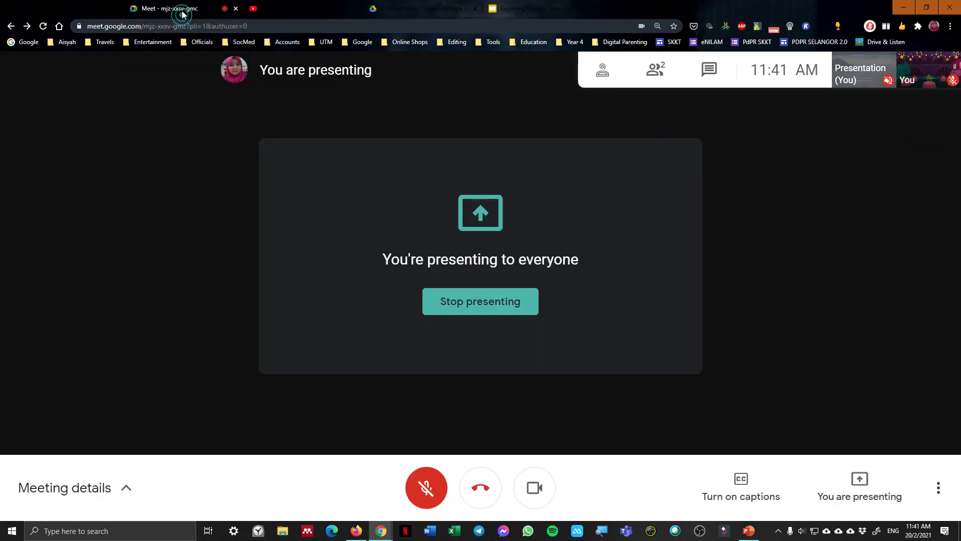
middle_click(285, 11)
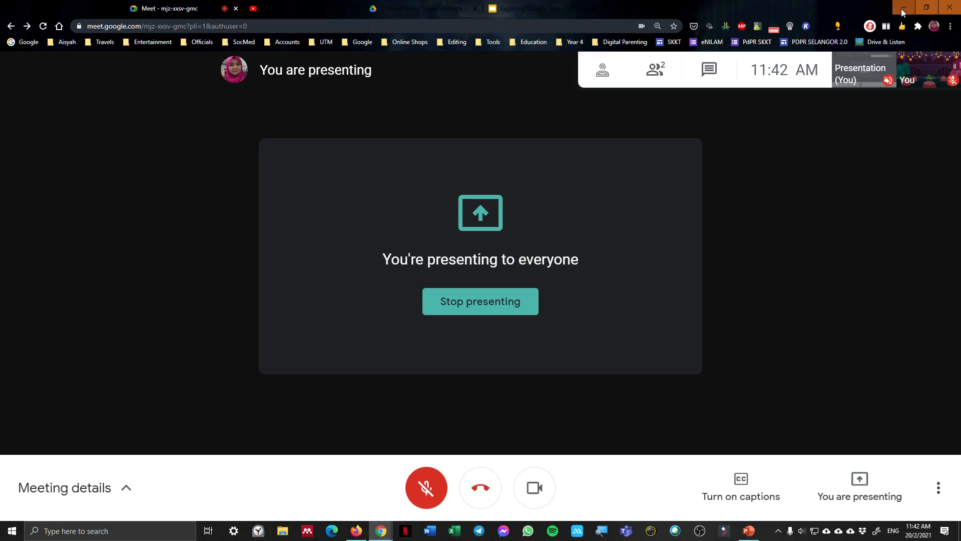
left_click(902, 9)
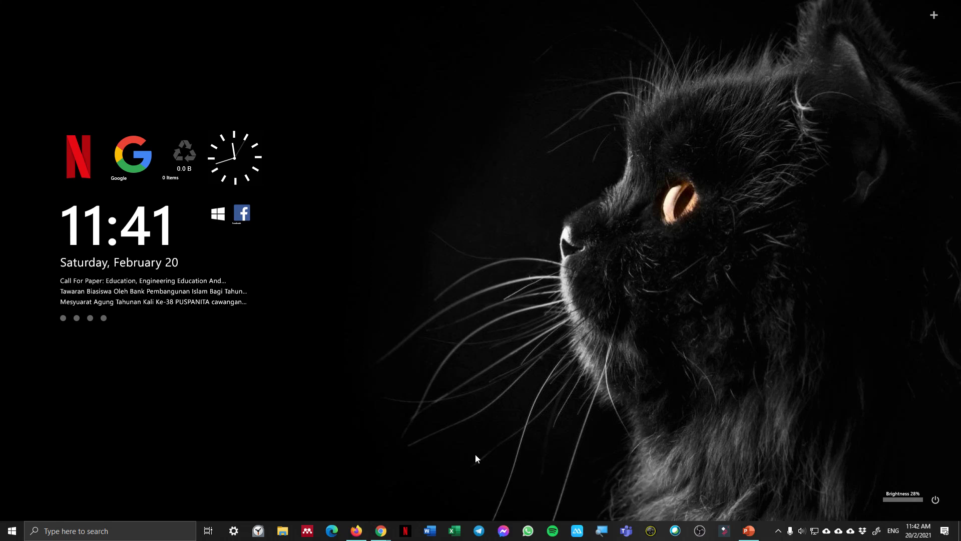
left_click(283, 534)
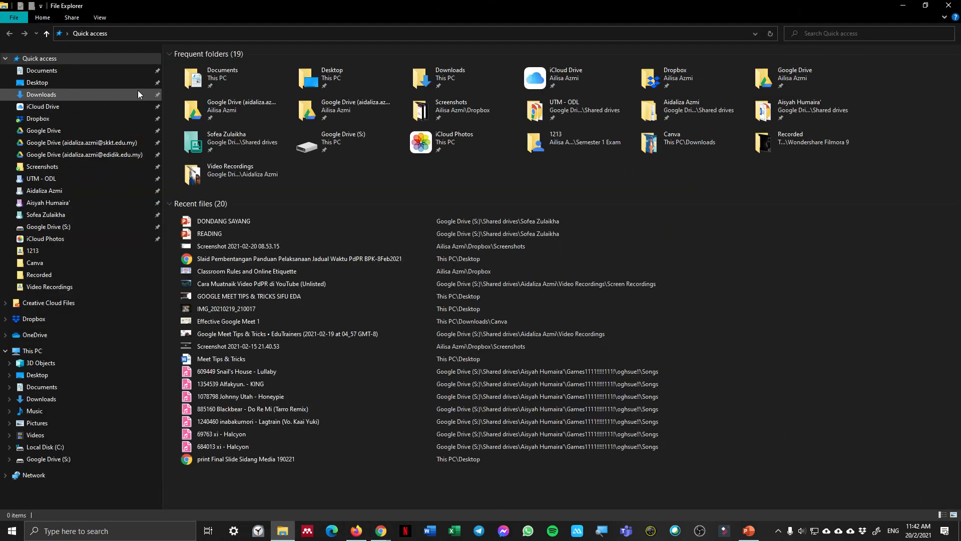
left_click(948, 6)
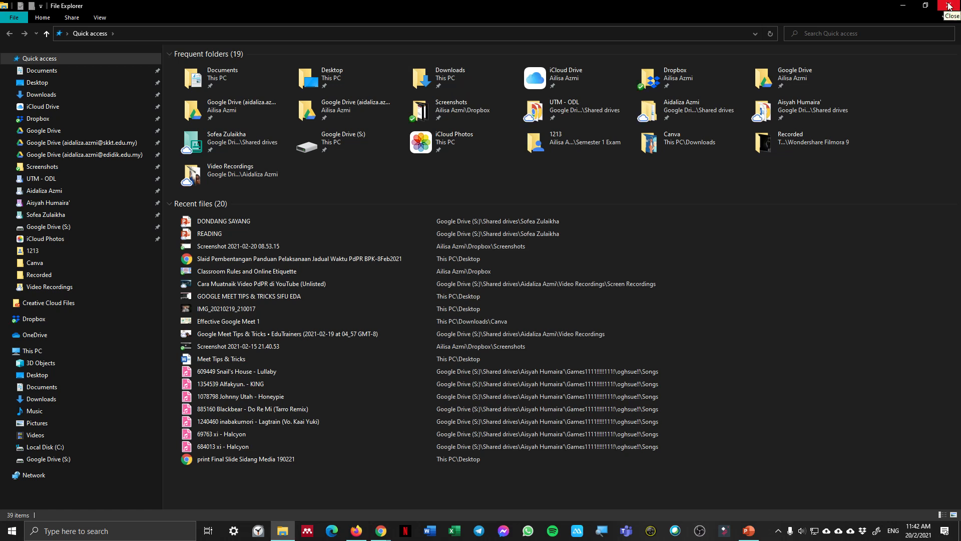
- Return to the Meet call in Chrome and stop presenting the screen
left_click(380, 532)
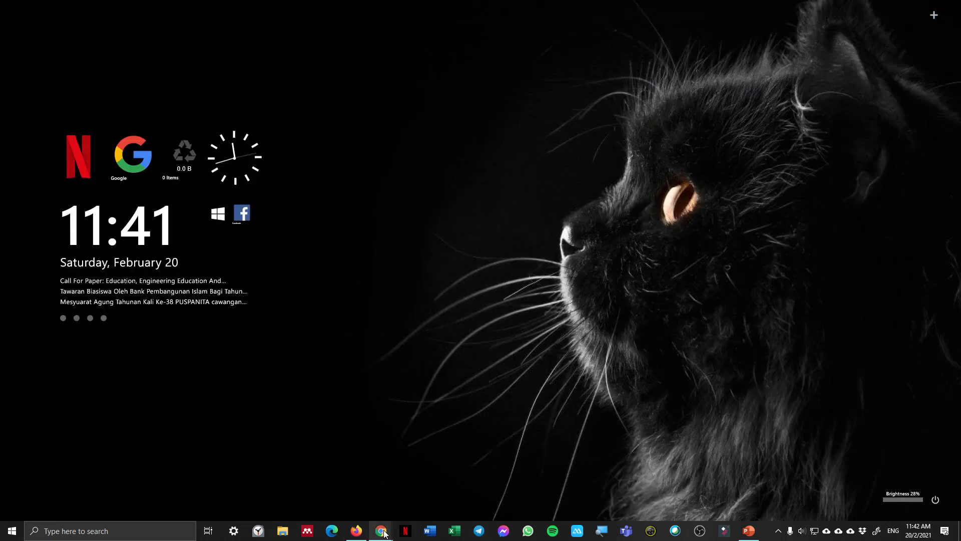
left_click(333, 492)
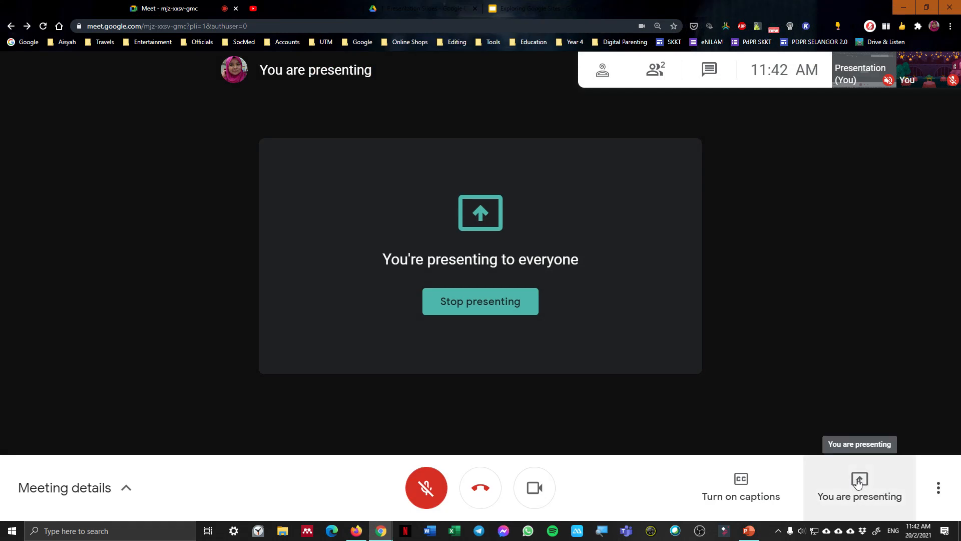
left_click(476, 306)
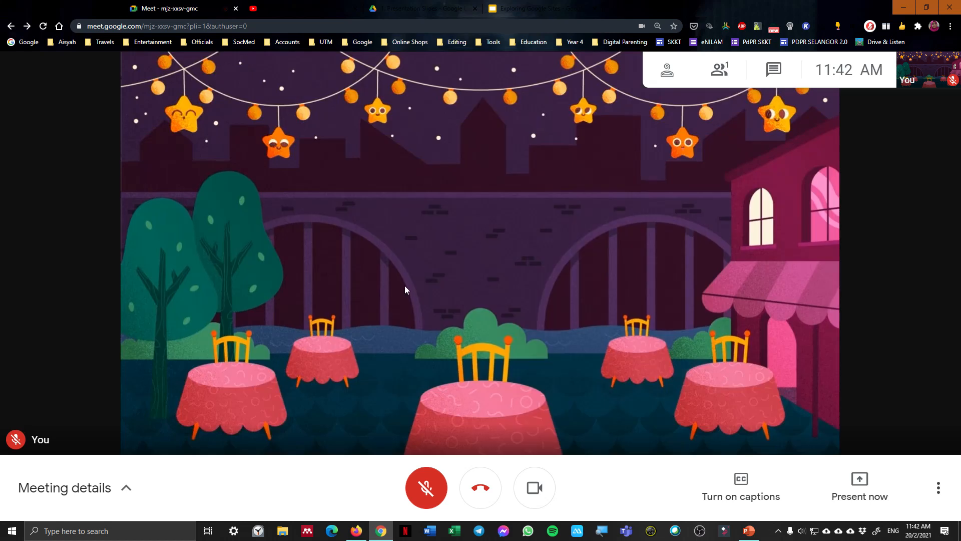
- Examine which application windows the call offers for presenting a window, without sharing any of them
left_click(868, 493)
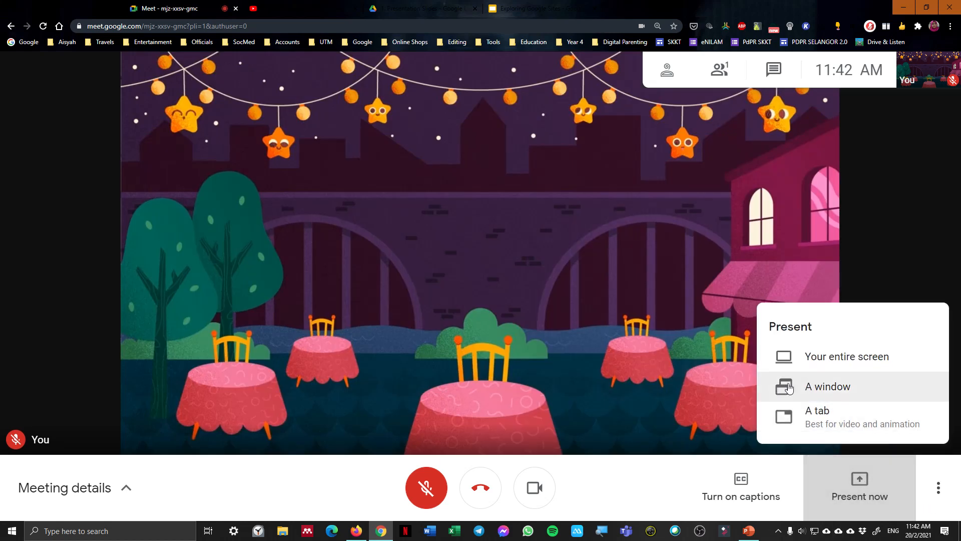
left_click(881, 390)
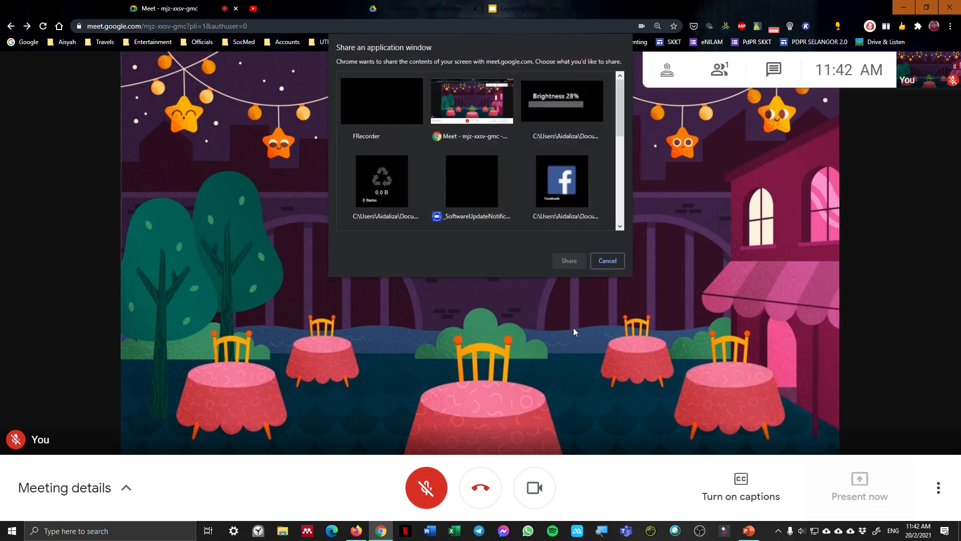
scroll(478, 190, "down", 3)
scroll(478, 190, "up", 3)
scroll(478, 191, "down", 3)
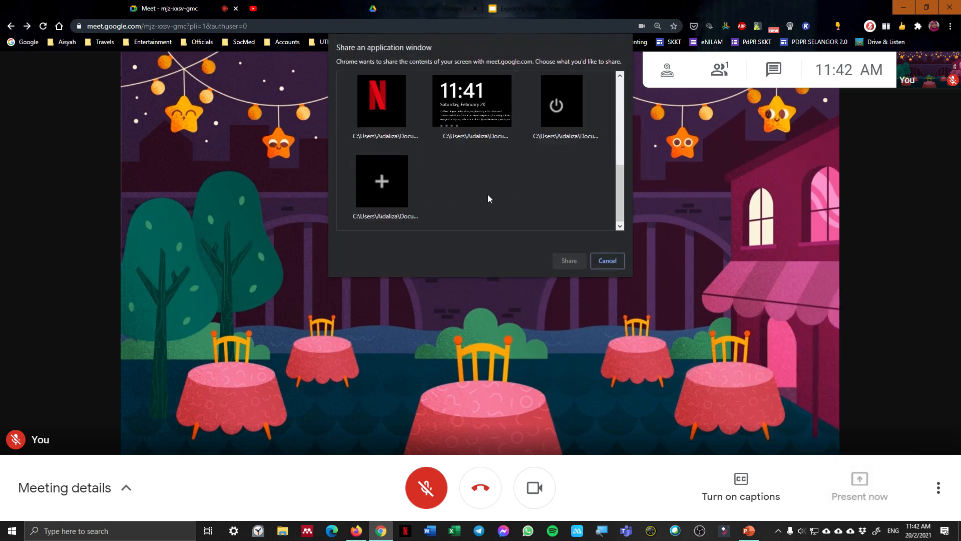
left_click(605, 262)
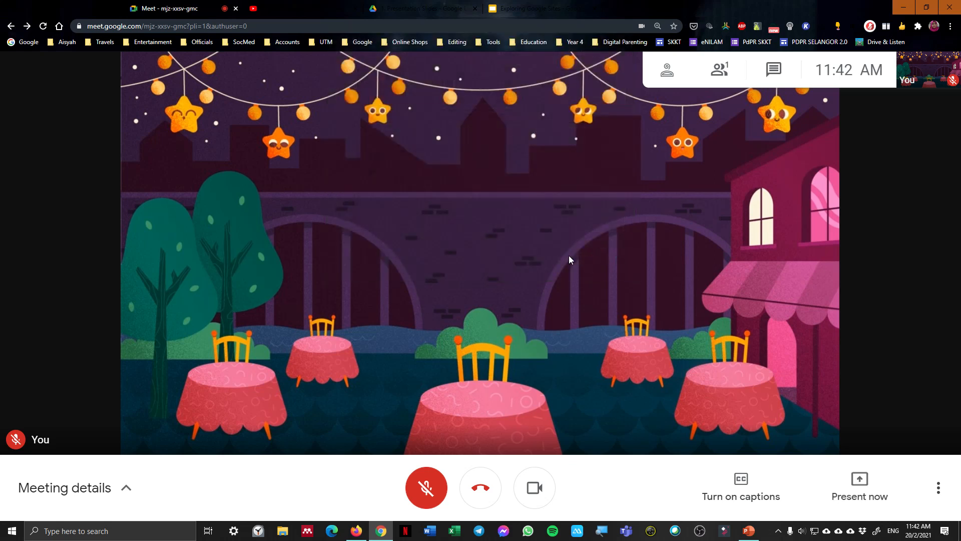
- Switch to PowerPoint, view the first two slides of the DONDANG SAYANG presentation and minimize it
left_click(750, 532)
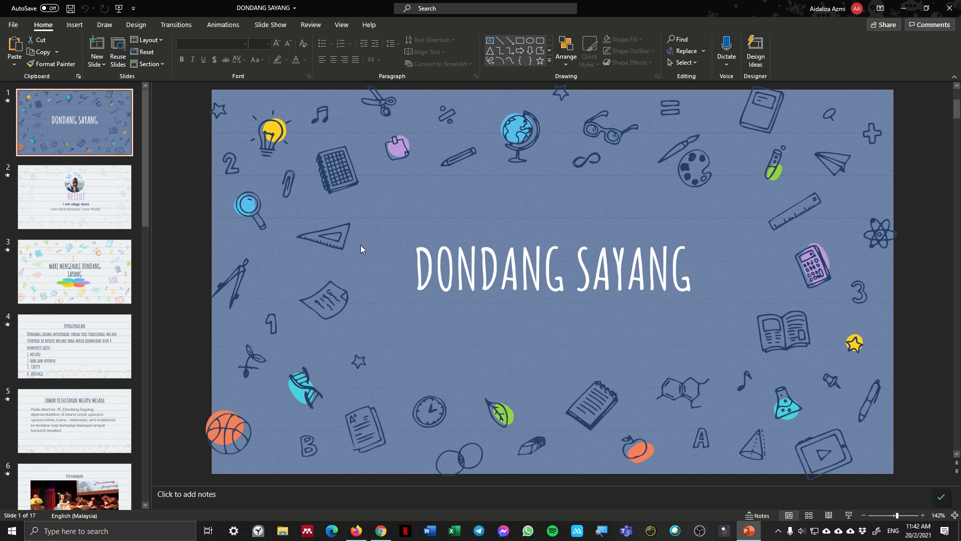
left_click(110, 203)
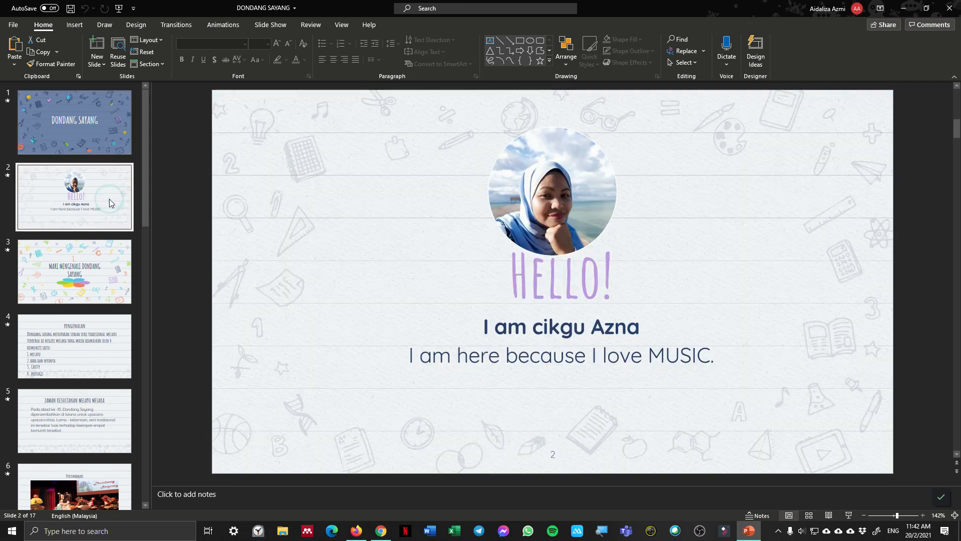
left_click(82, 140)
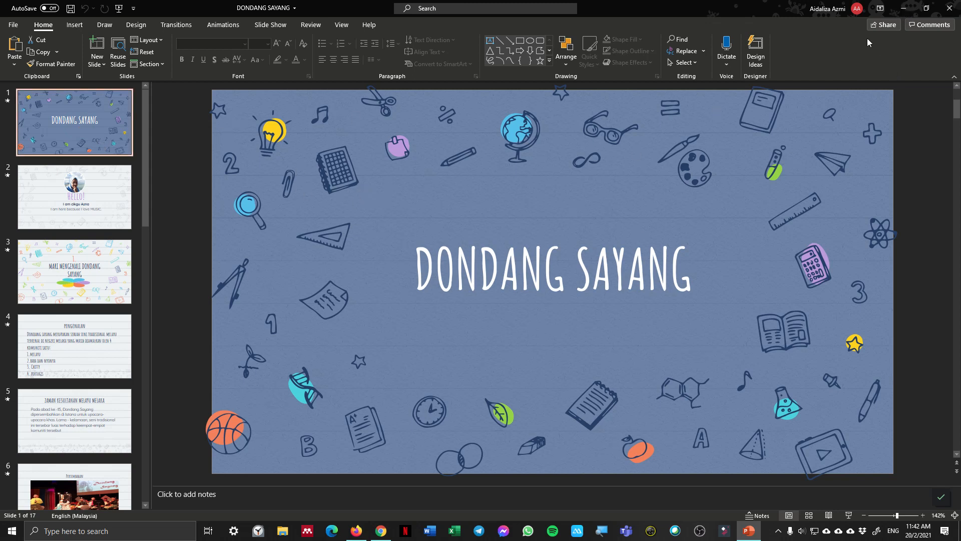
left_click(904, 8)
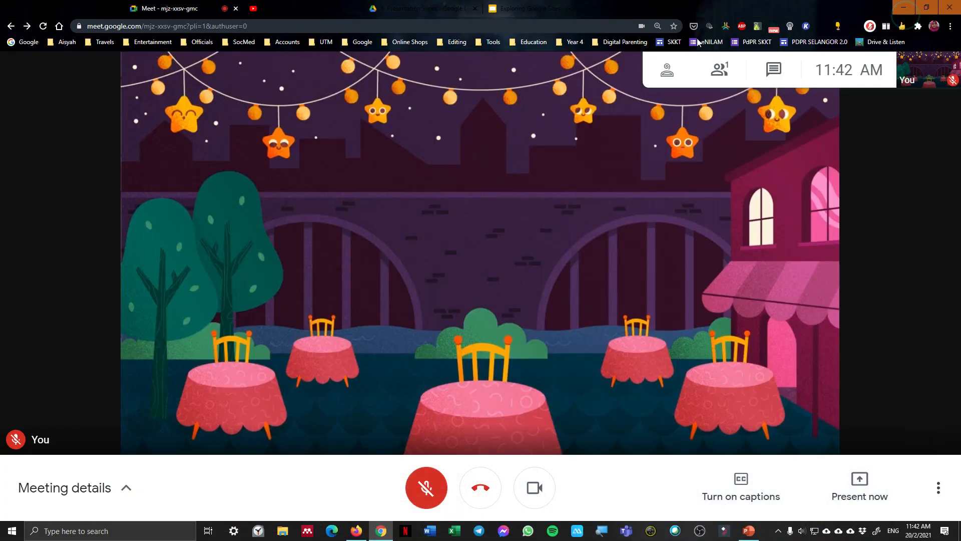
- Open the Shopee website from the Online Shops bookmarks in a new tab, switching briefly to the YouTube tab and back
left_click(610, 9)
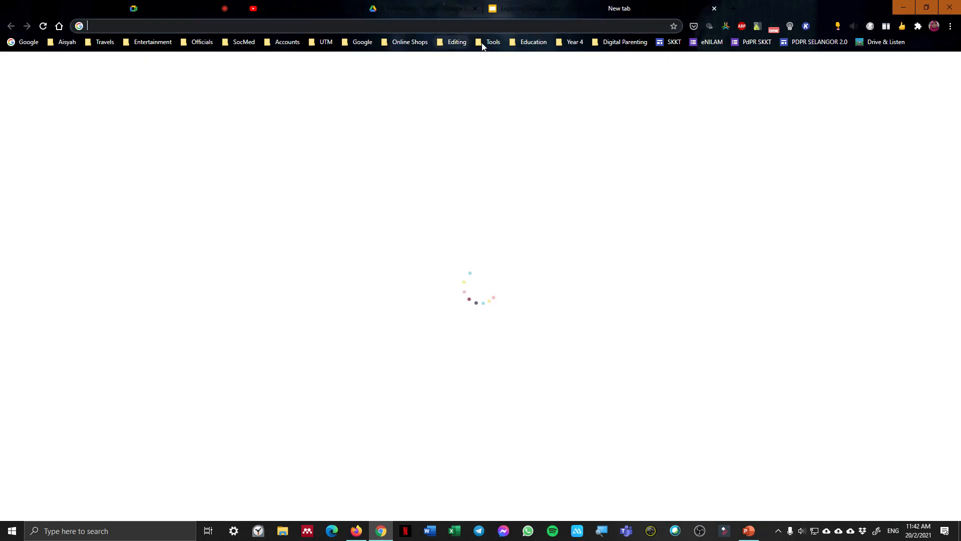
left_click(483, 44)
mouse_move(452, 43)
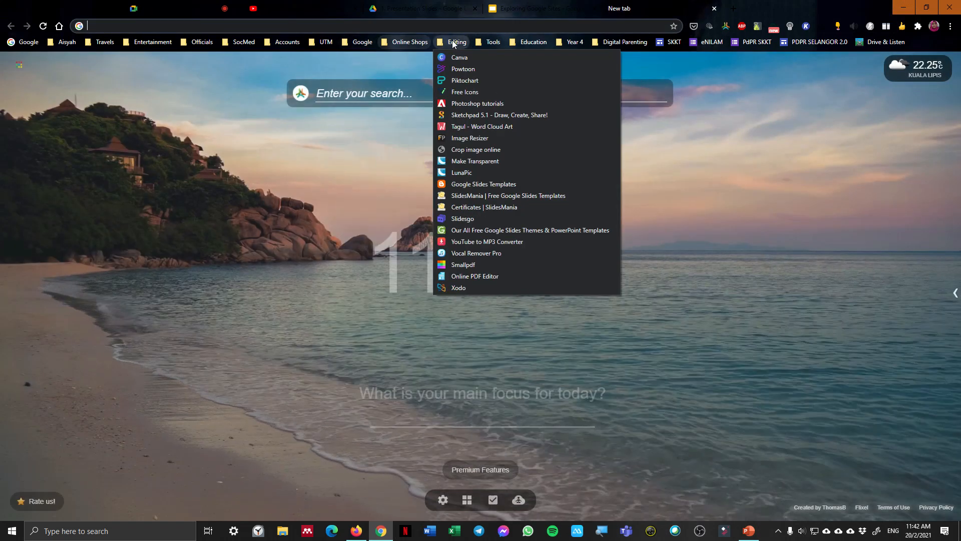
mouse_move(408, 42)
left_click(416, 102)
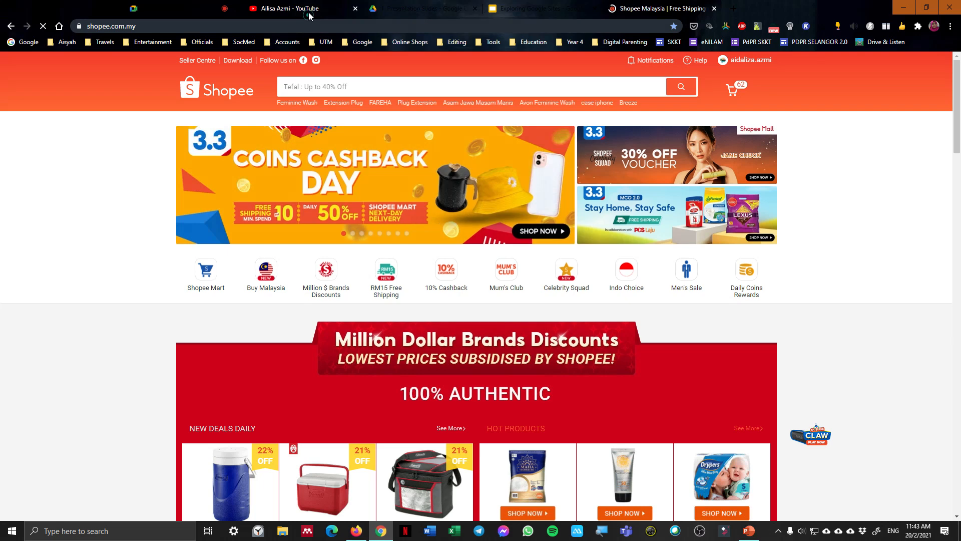
left_click(308, 12)
left_click(668, 8)
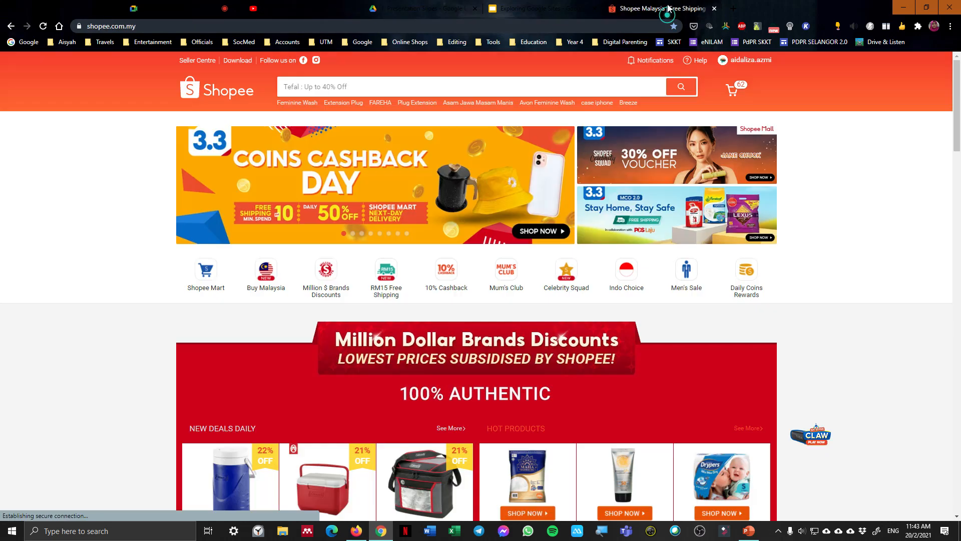
- Restore the DONDANG SAYANG PowerPoint window and present it as a single window in the Meet call in Chrome
left_click(749, 531)
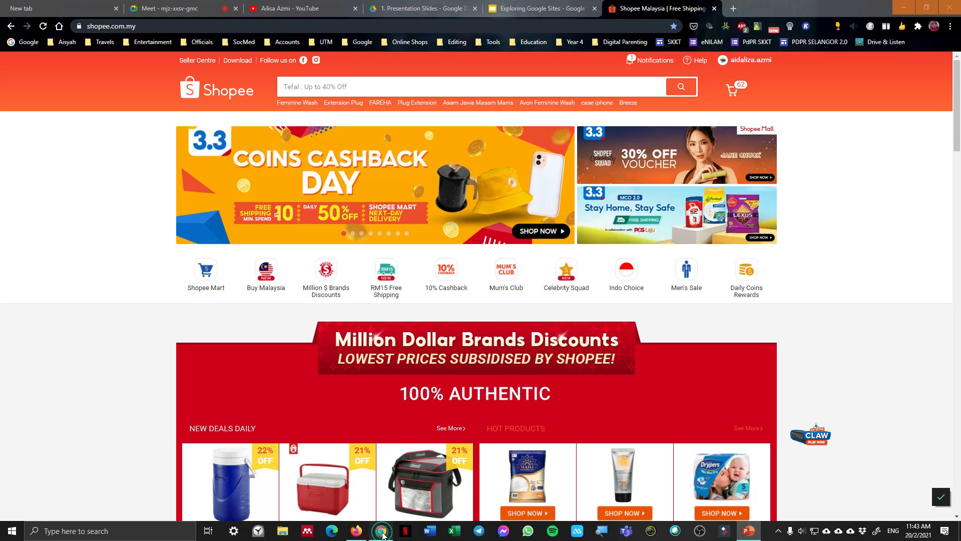
left_click(382, 531)
left_click(161, 8)
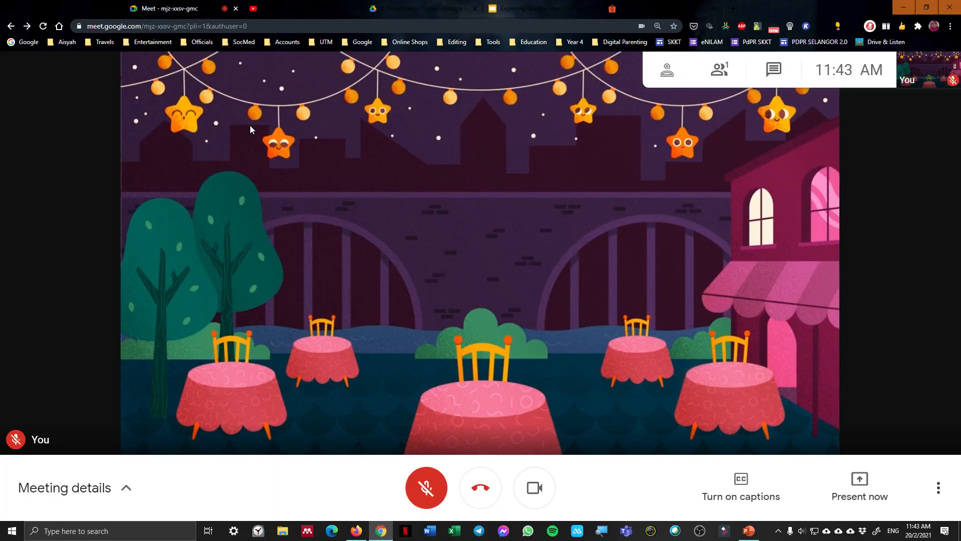
left_click(872, 502)
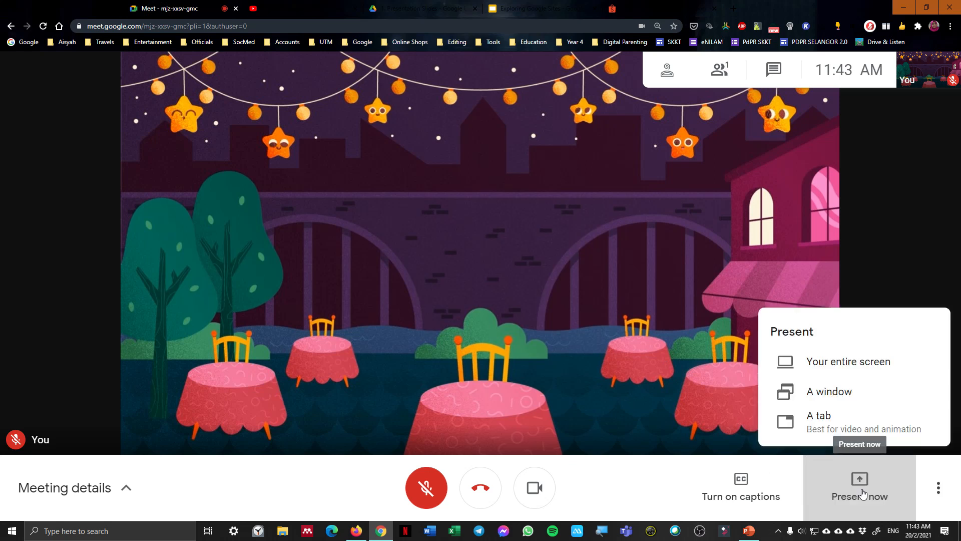
left_click(809, 387)
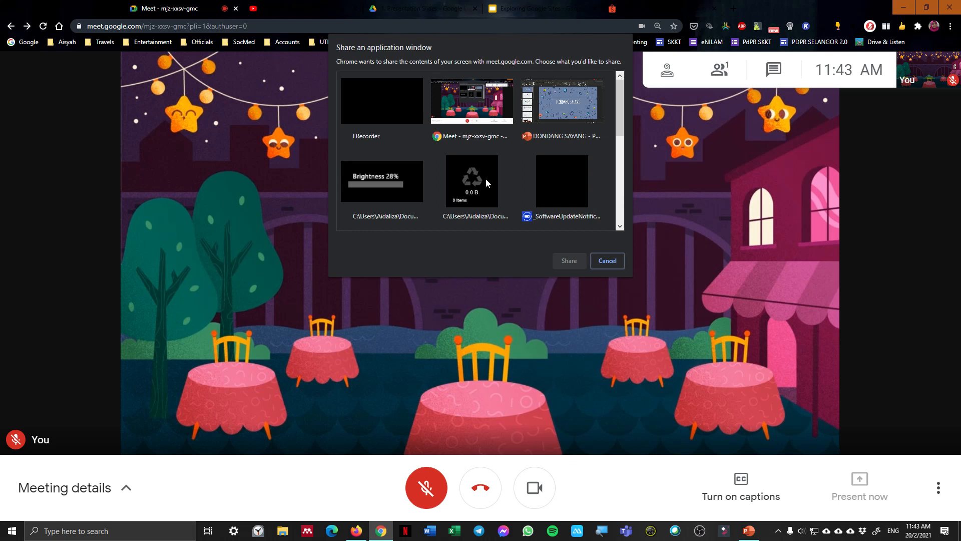
left_click(545, 114)
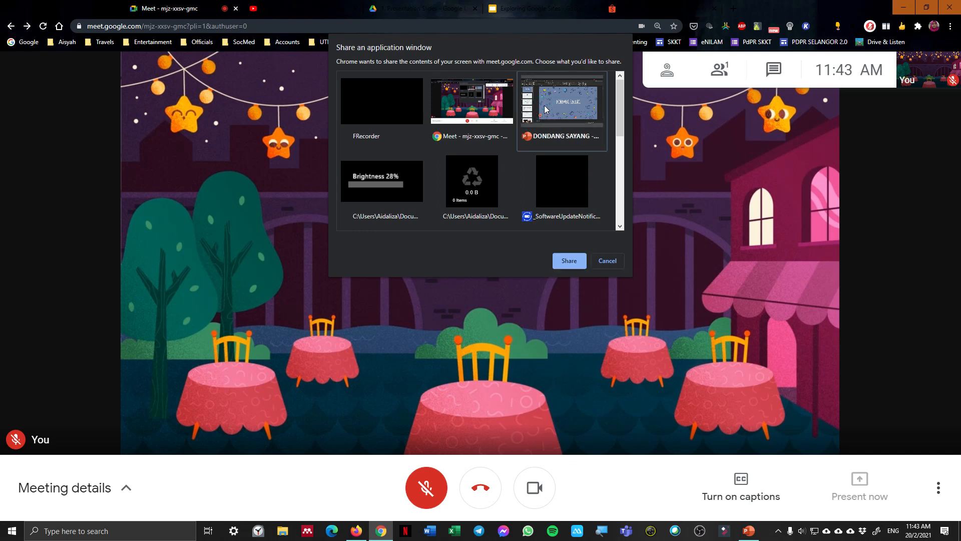
left_click(566, 262)
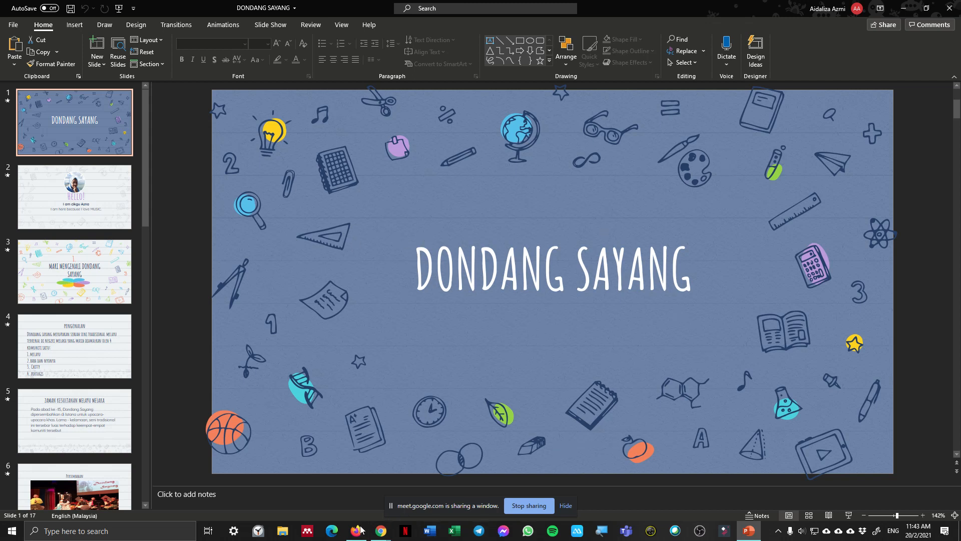
- View the Meet call and the YouTube channel in Chrome while the window is shared, return to PowerPoint and close it
left_click(388, 536)
left_click(350, 490)
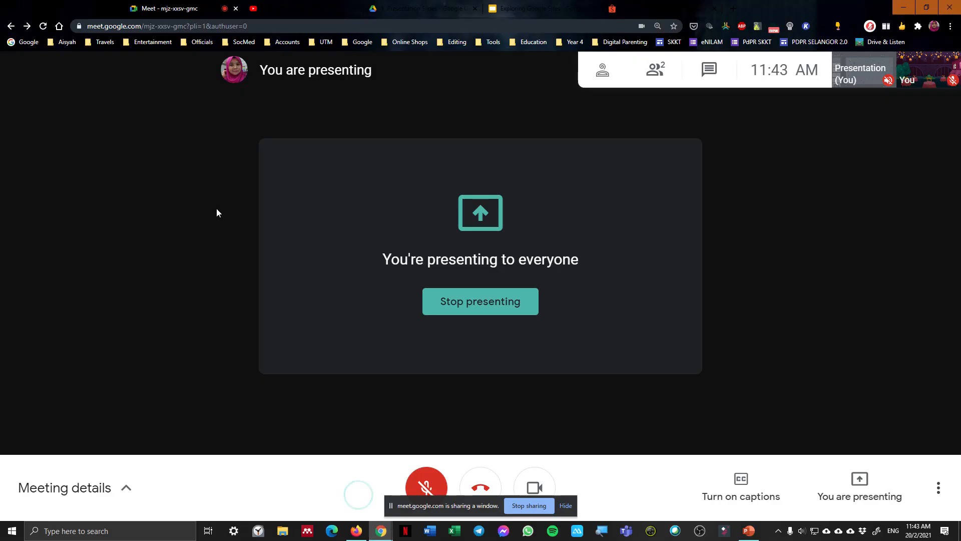
left_click(290, 10)
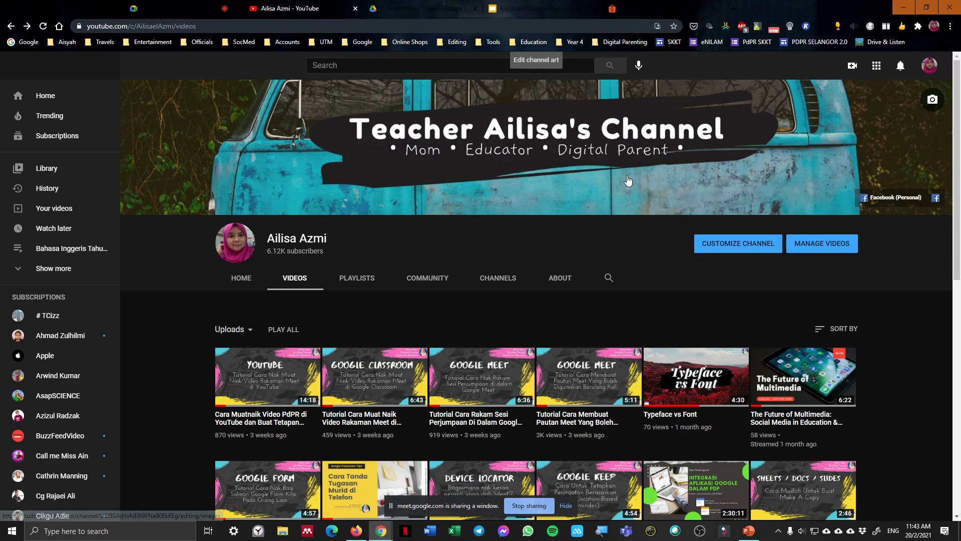
left_click(746, 534)
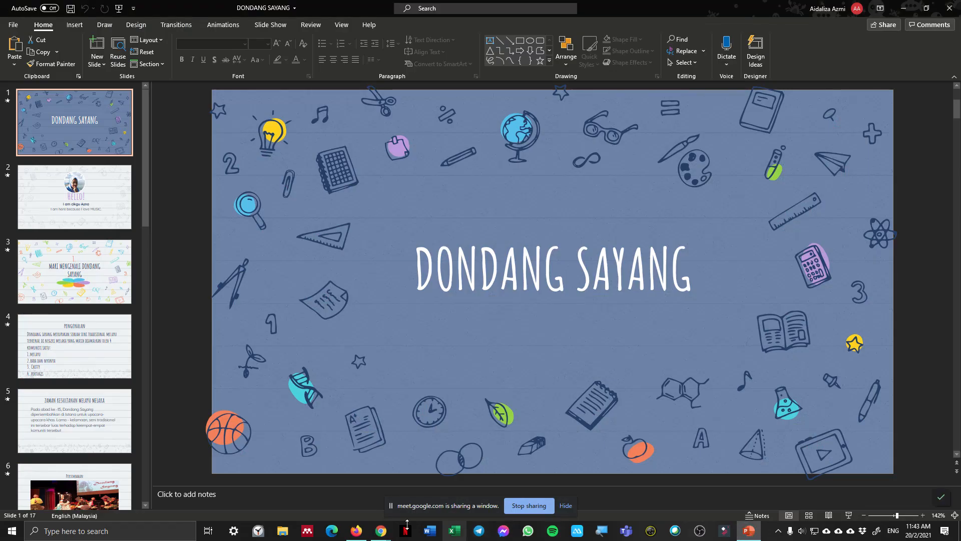
mouse_move(356, 525)
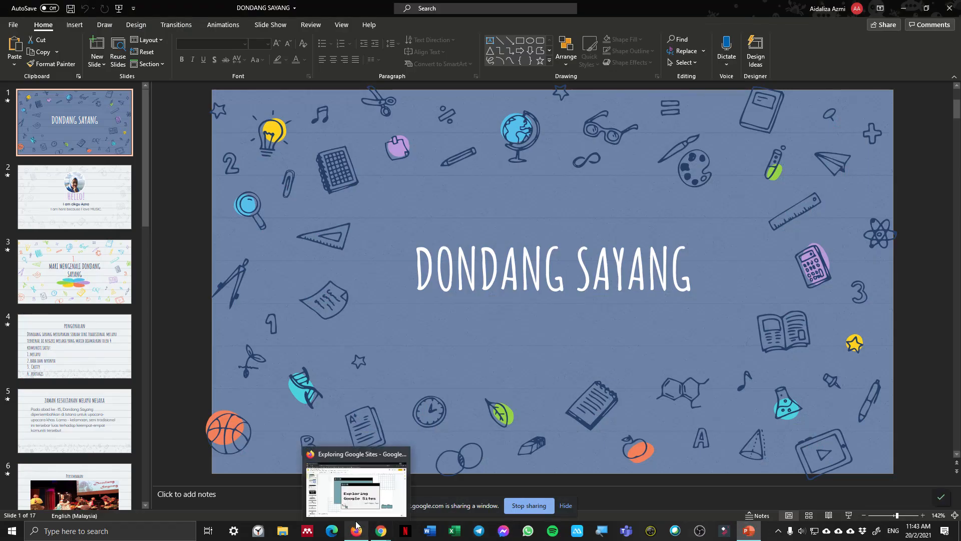
left_click(950, 8)
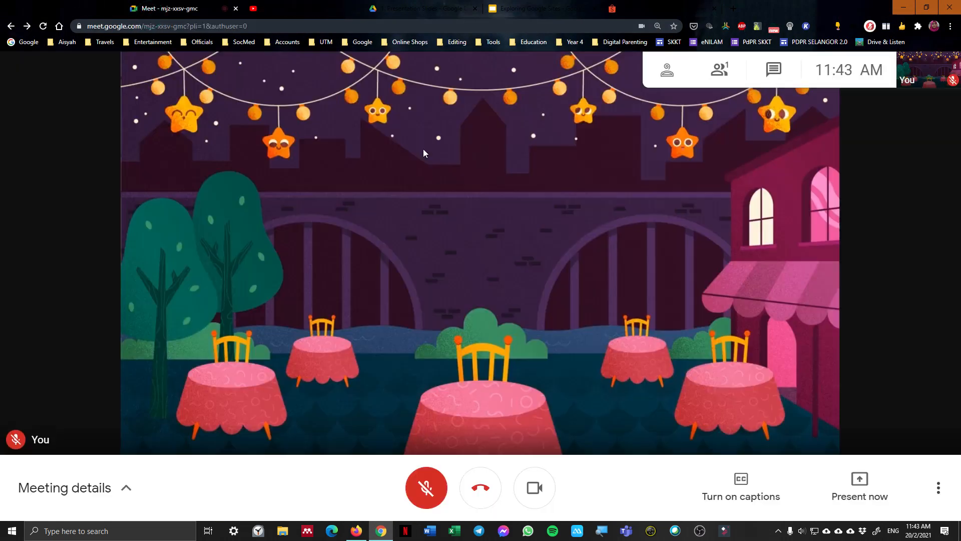
- Examine the application windows offered for presenting with PowerPoint closed, and cancel without sharing one
left_click(857, 484)
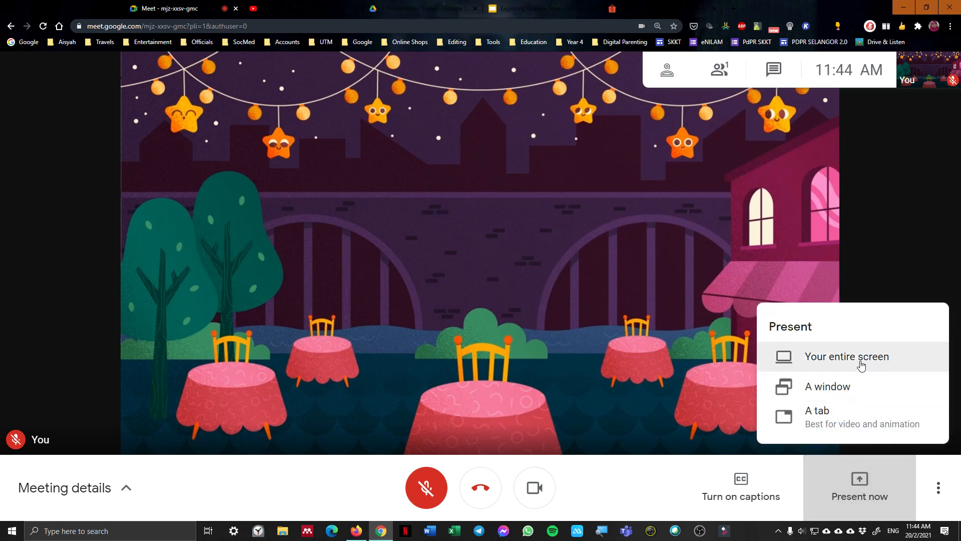
left_click(845, 389)
scroll(454, 146, "down", 5)
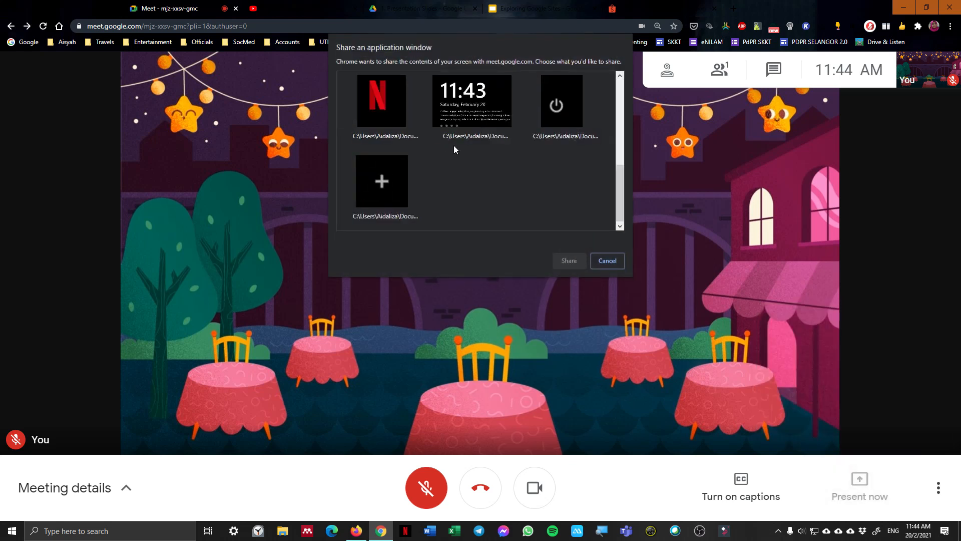
left_click(606, 260)
- Bring up the Firefox window with the Exploring Google Sites slides and present that window in the Meet call in Chrome
key("alt+Tab")
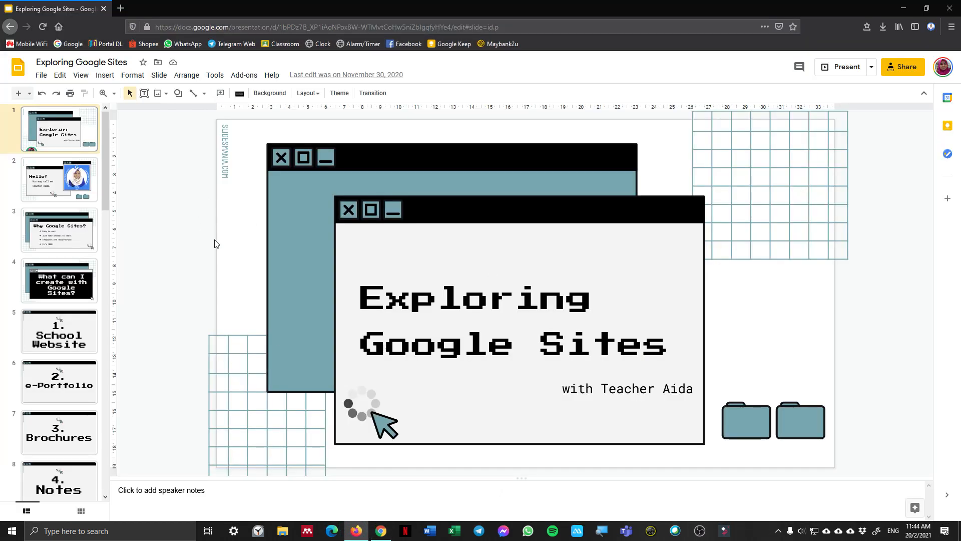
left_click(381, 531)
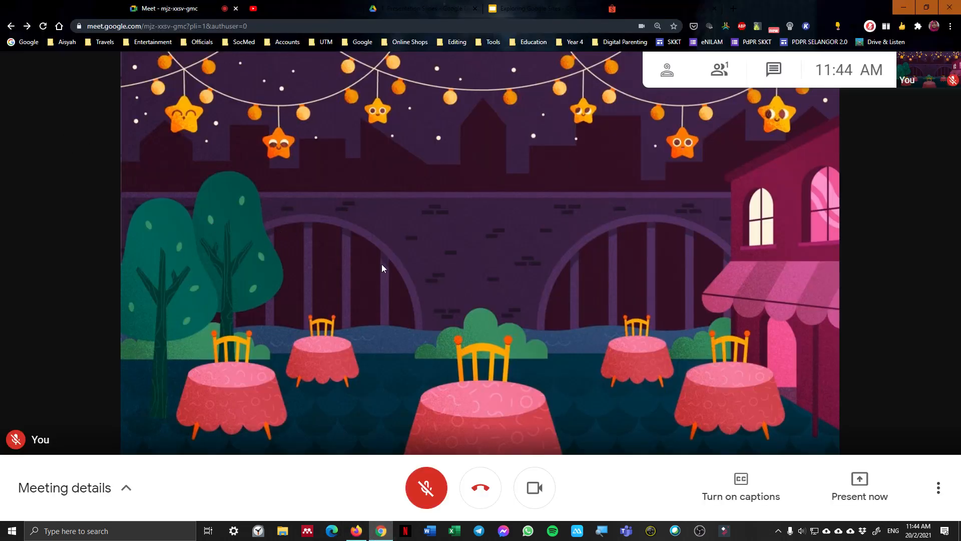
left_click(859, 488)
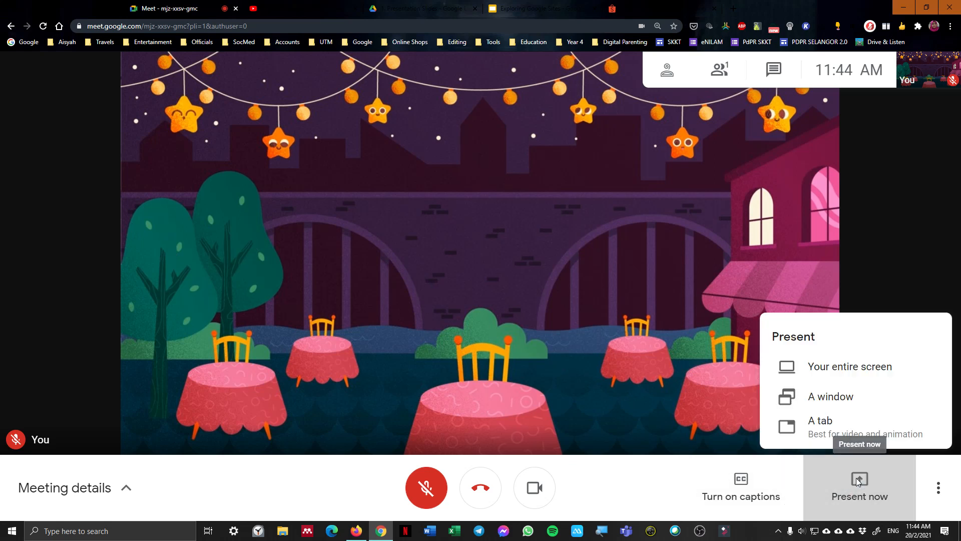
left_click(825, 385)
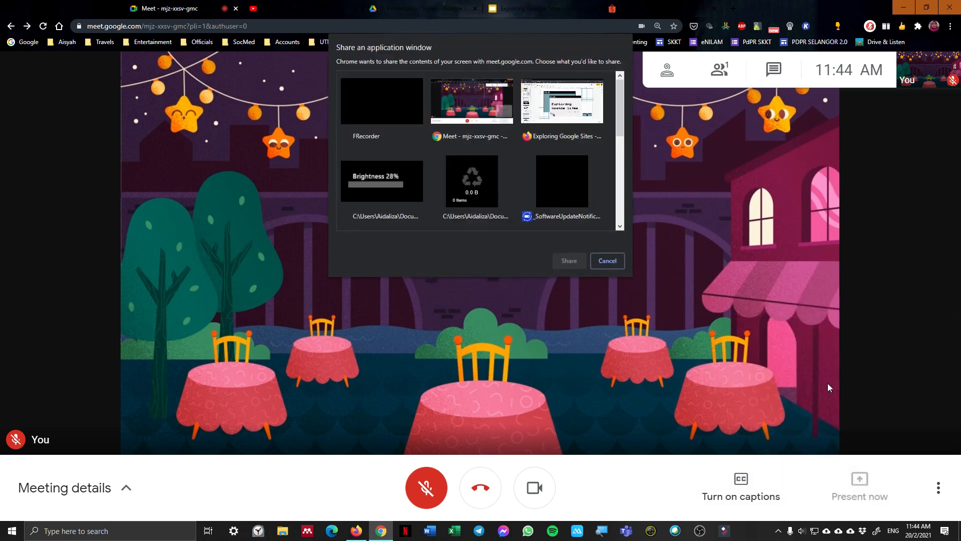
left_click(556, 116)
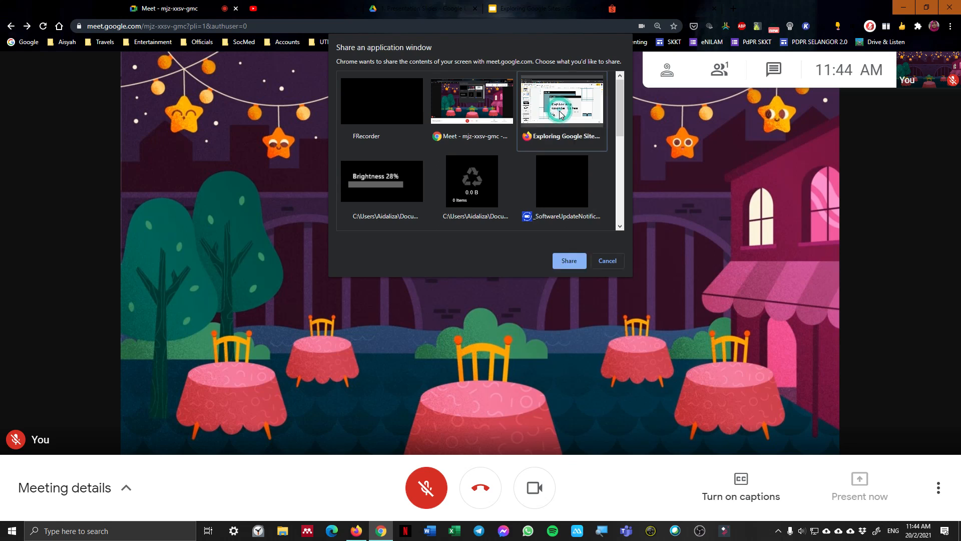
left_click(567, 257)
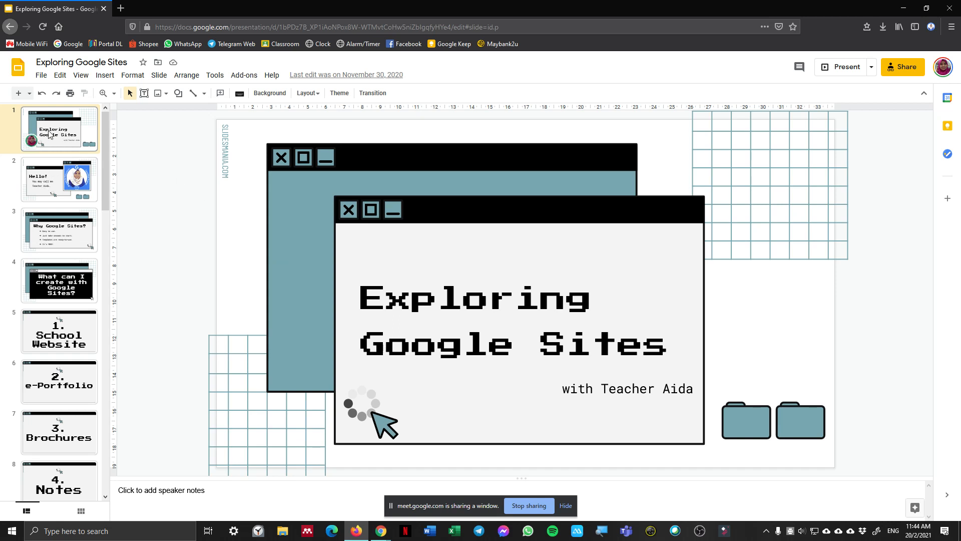
- Close the shared Firefox window and end its presentation in the Meet call
left_click(949, 8)
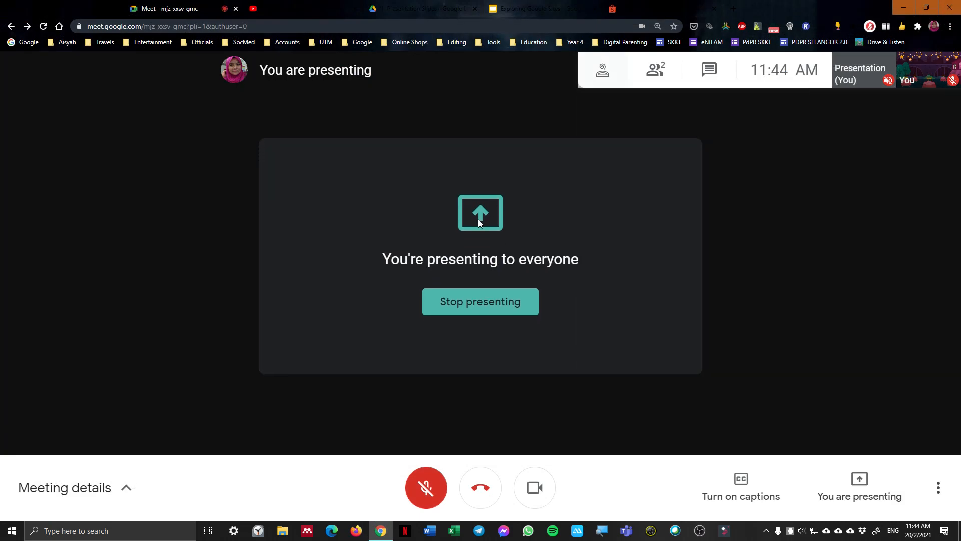
left_click(431, 327)
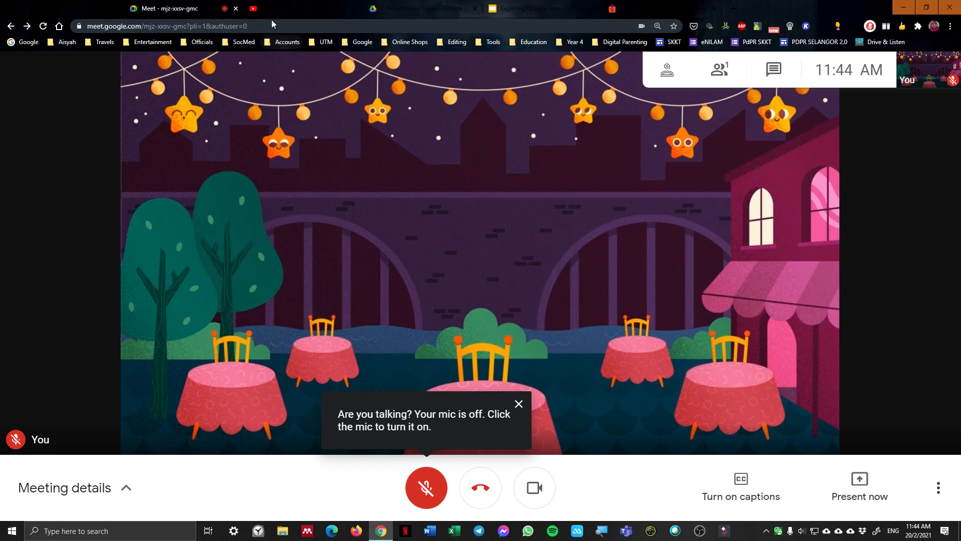
- Browse the uploads in the YouTube tab and open the video "Cara Muatnaik Video PdPR di YouTube dan Buat Tetapan Unlisted"
left_click(280, 8)
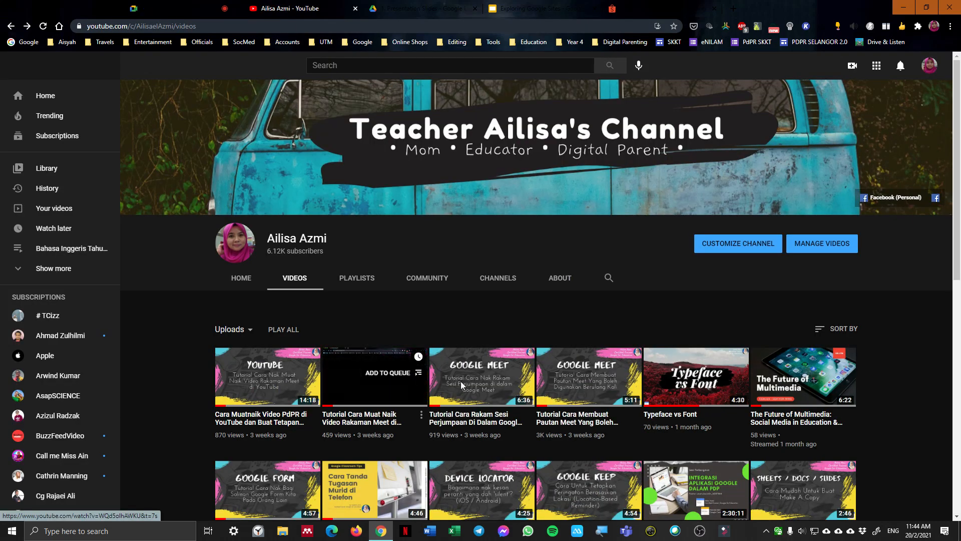
scroll(557, 456, "down", 3)
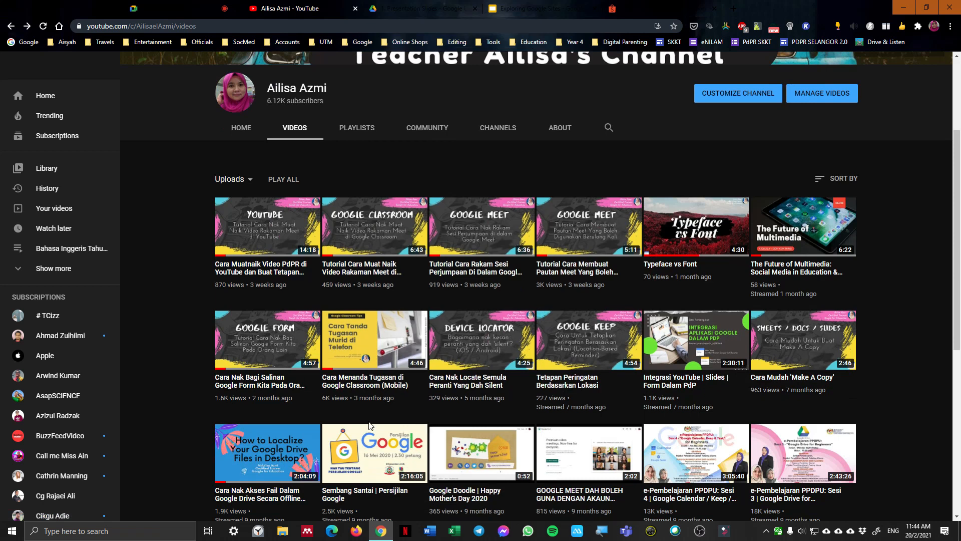
scroll(356, 415, "down", 3)
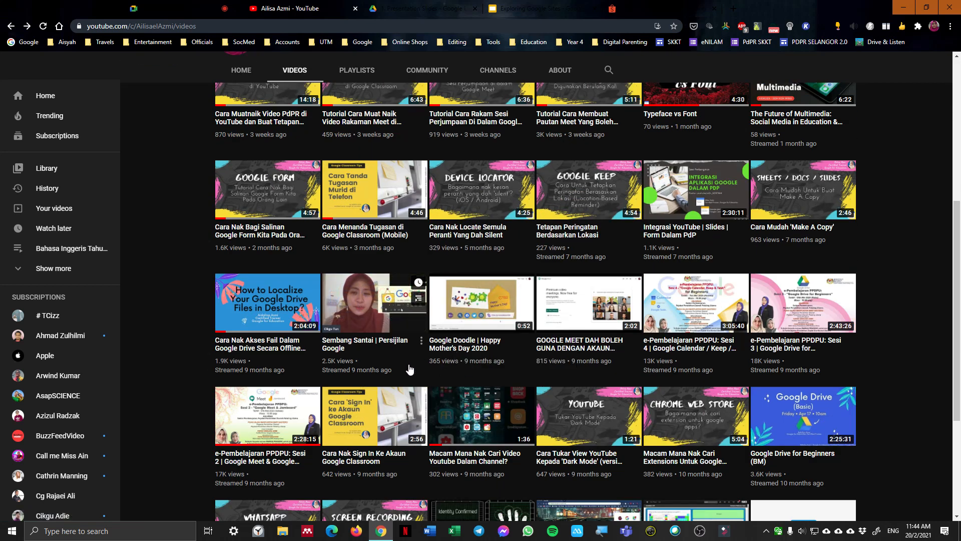
scroll(410, 369, "up", 5)
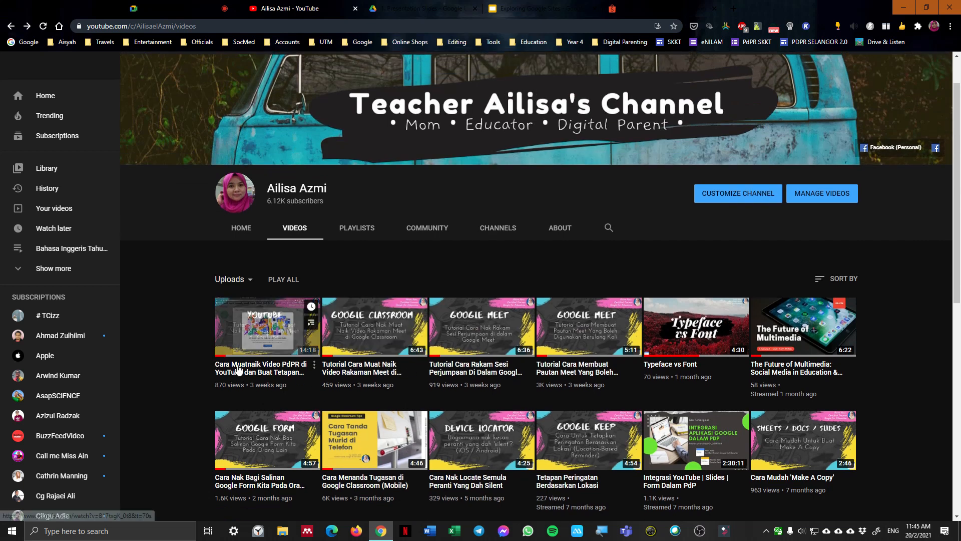
left_click(235, 351)
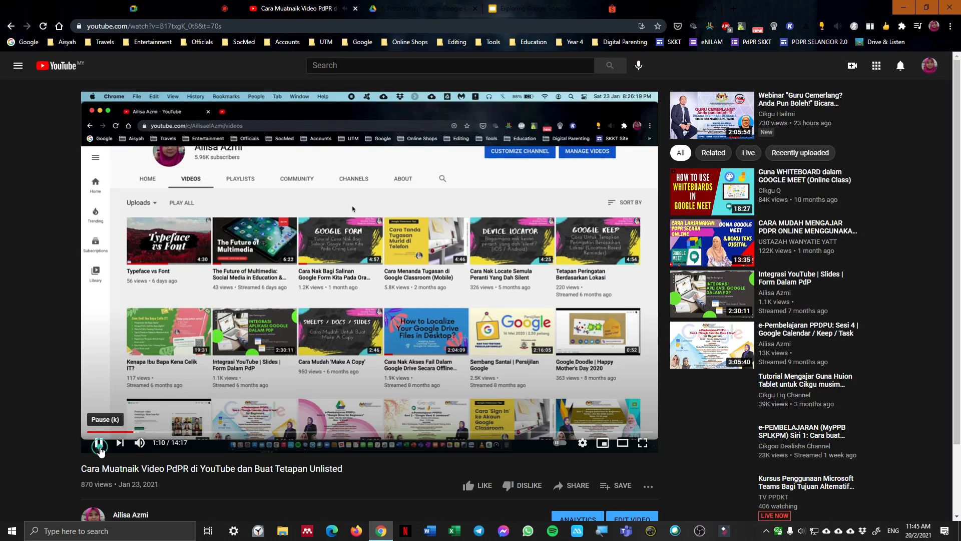
- Pause the video, rewind it to 0:03 and switch the player to theater mode
left_click(89, 437)
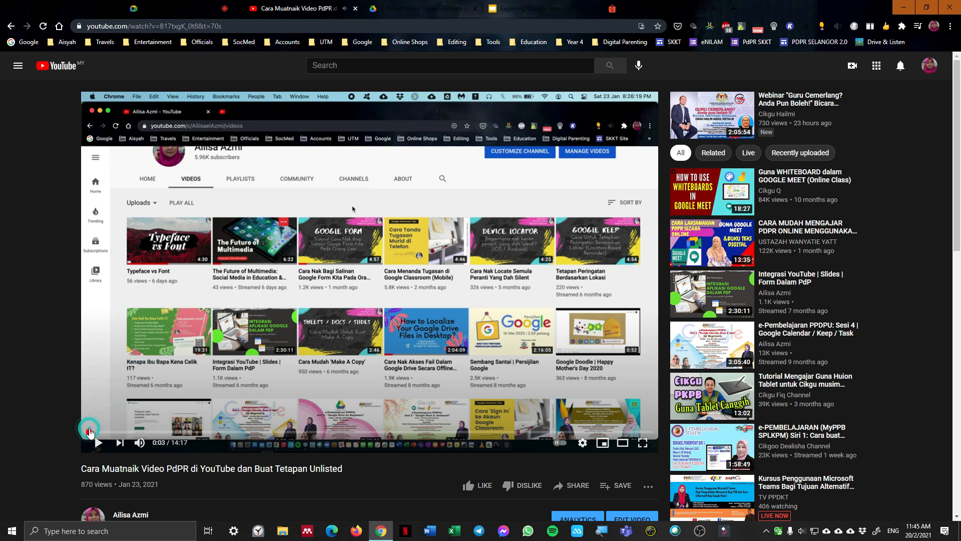
left_click(89, 432)
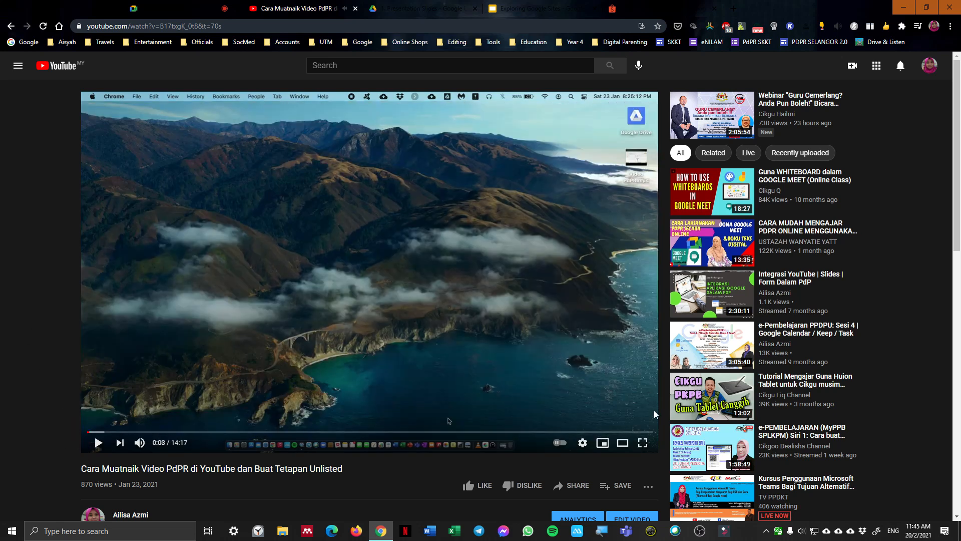
left_click(622, 442)
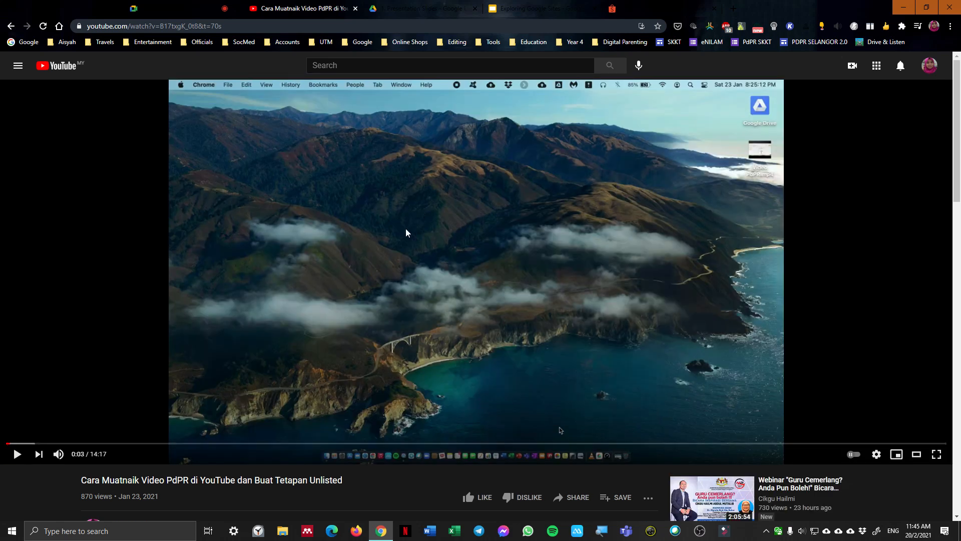
- Open My Drive in the Drive tab, view the Exploring Google Sites, Shopee and Meet tabs, and return to the YouTube video
left_click(406, 14)
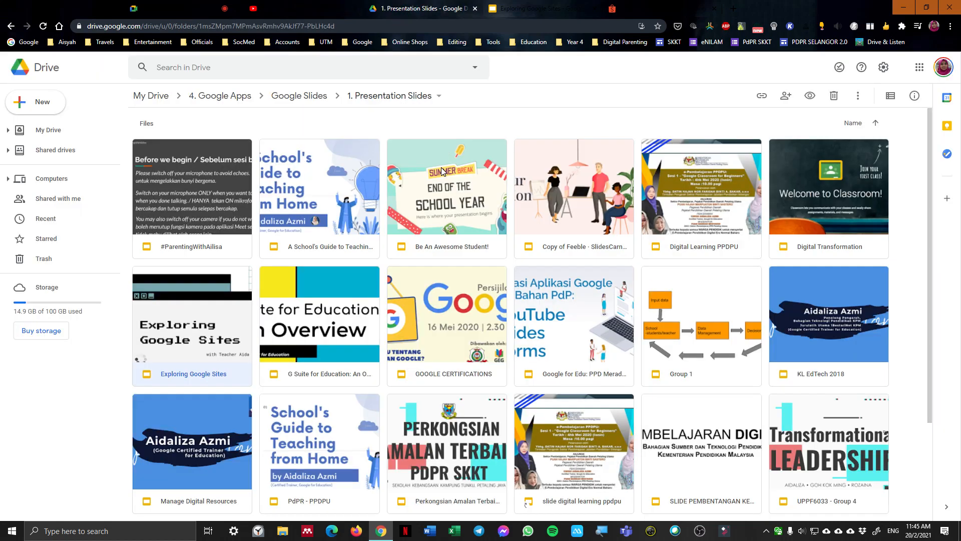
left_click(149, 96)
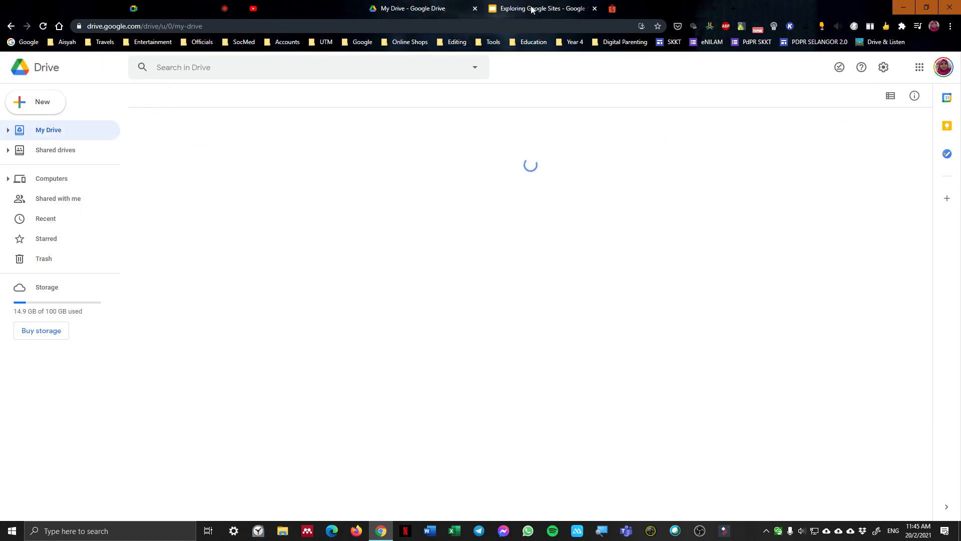
left_click(532, 8)
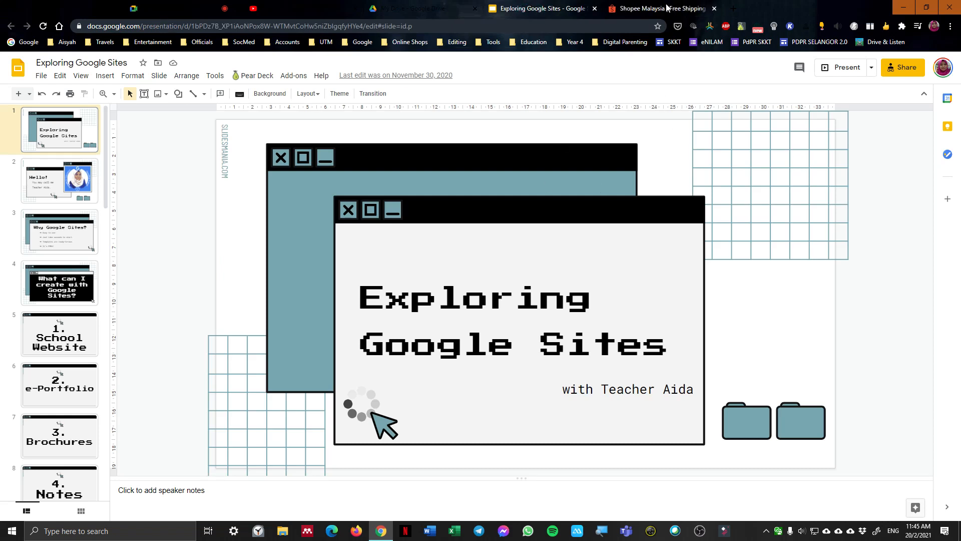
left_click(671, 9)
left_click(301, 9)
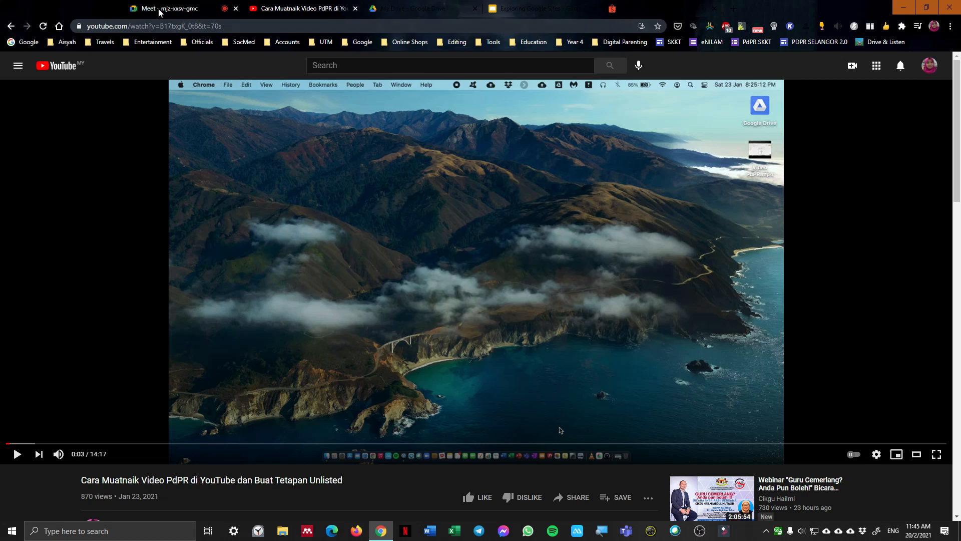
left_click(159, 12)
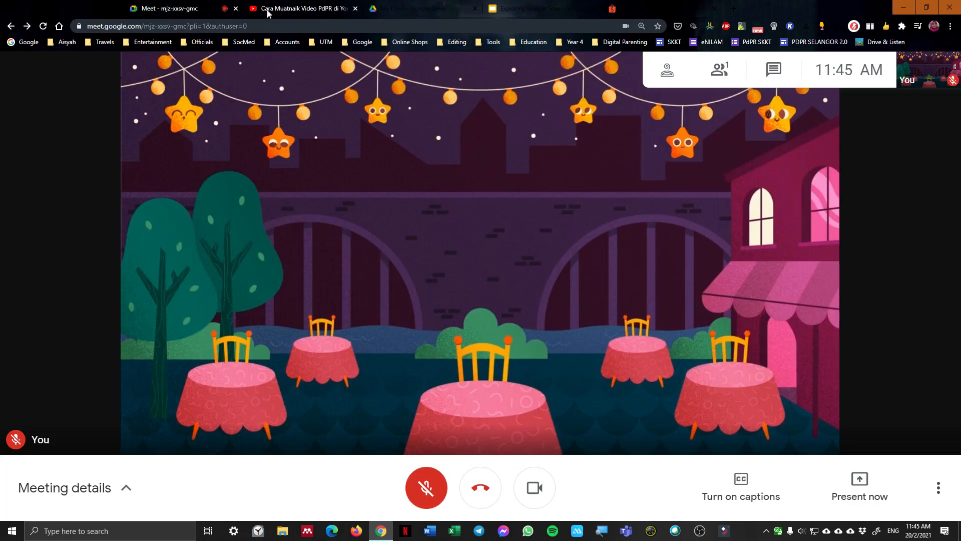
left_click(270, 9)
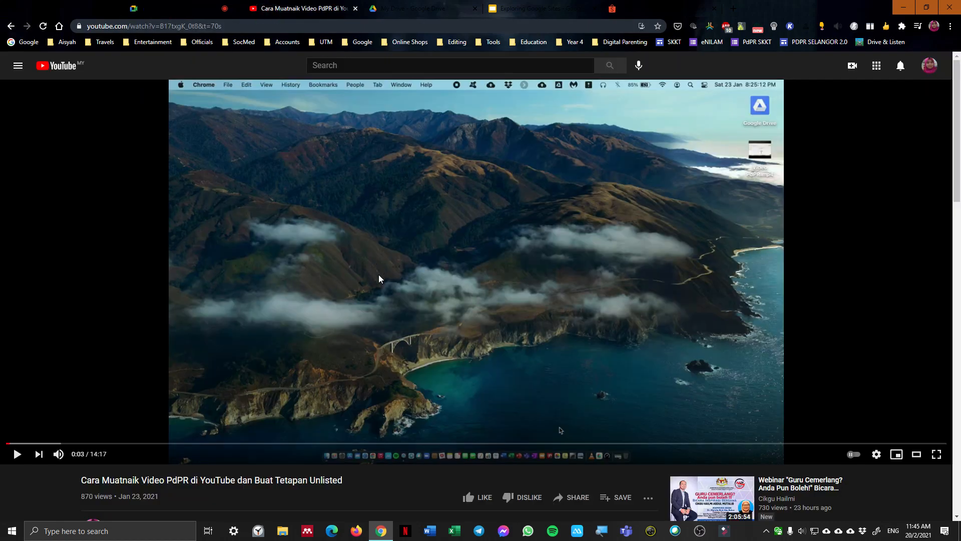
- Return to the Google Meet call and open its presentation options
left_click(183, 12)
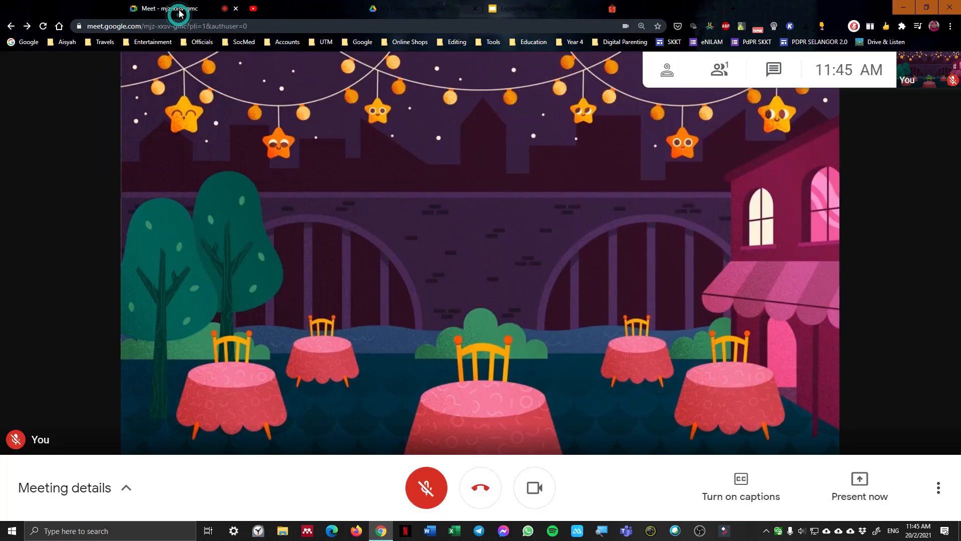
left_click(860, 481)
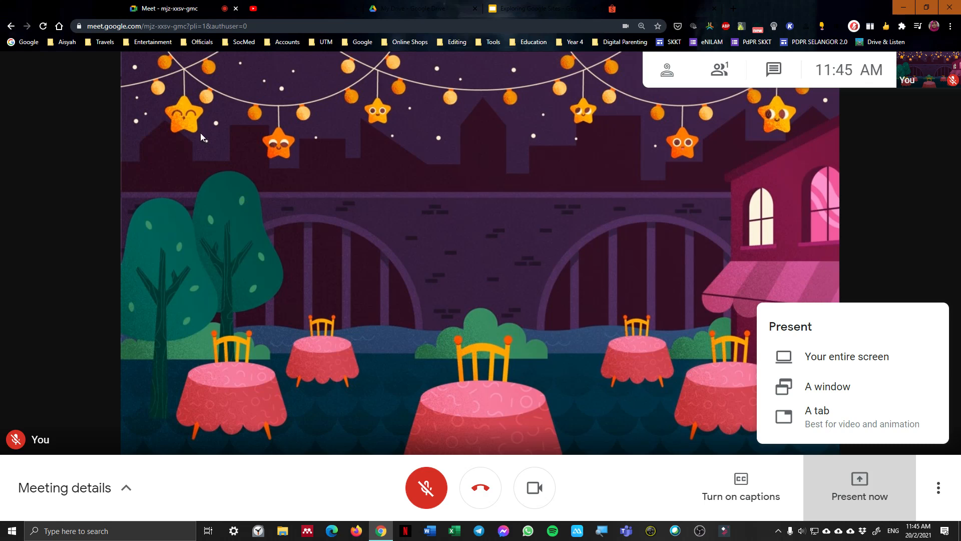
- Look through the New tab, YouTube, My Drive, Exploring Google Sites and Shopee browser tabs, and return to the Meet call
left_click(77, 9)
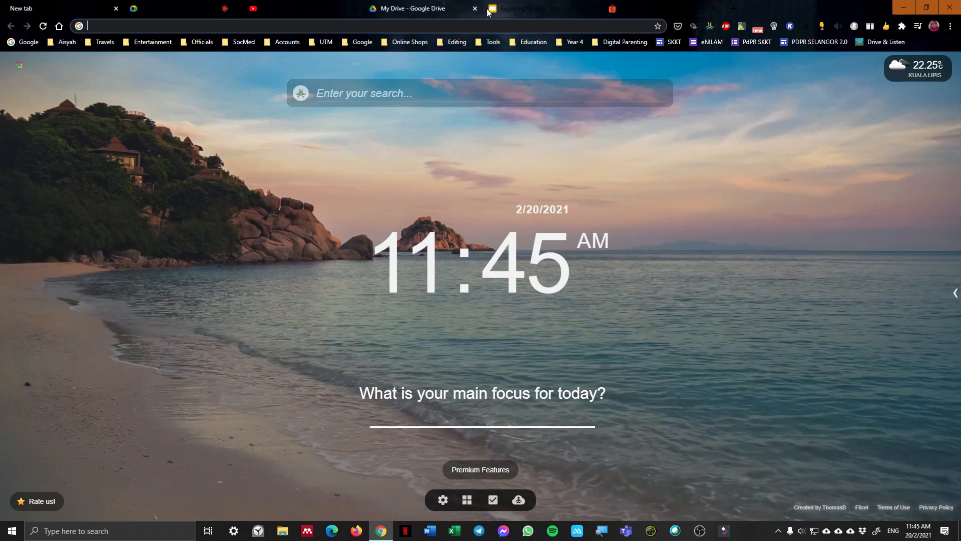
left_click(116, 8)
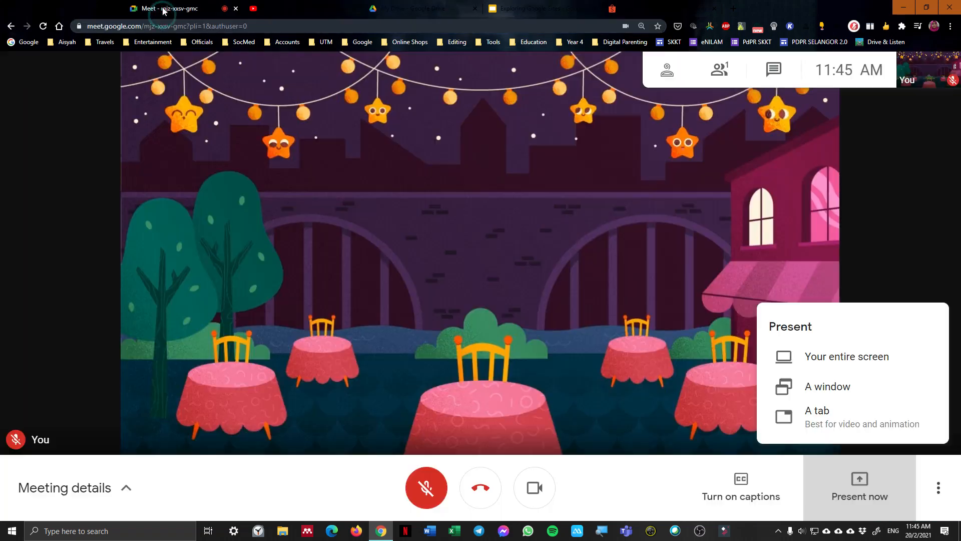
left_click(278, 14)
left_click(414, 9)
left_click(547, 12)
left_click(631, 9)
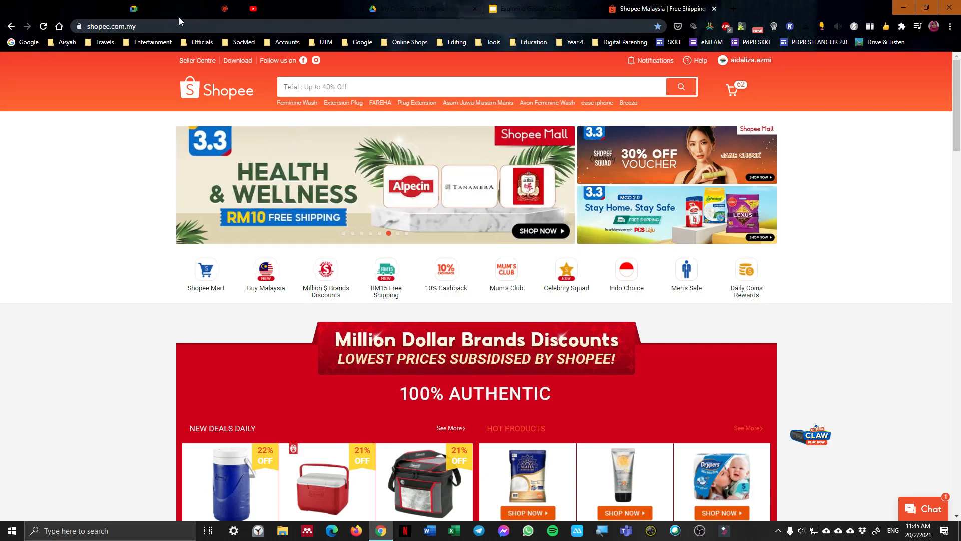
left_click(302, 13)
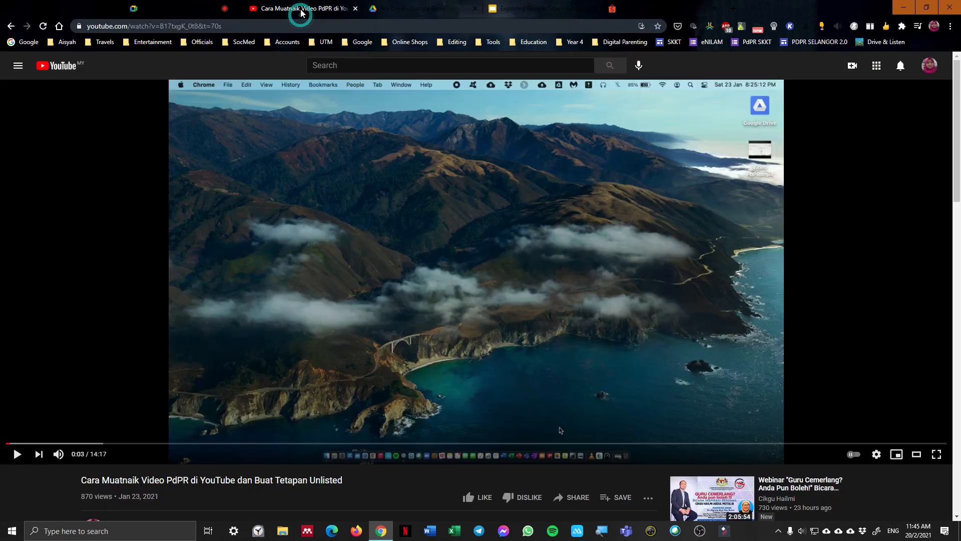
left_click(155, 11)
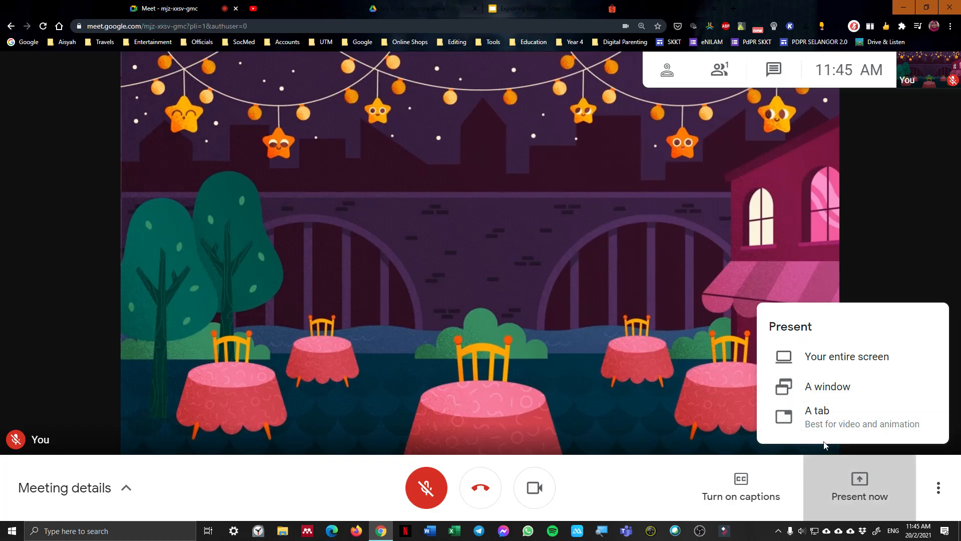
- Present the YouTube tab "Cara Muatnaik Video PdPR di YouTube dan Buat Tetapan Unlisted" as a Chrome tab with audio shared
left_click(814, 415)
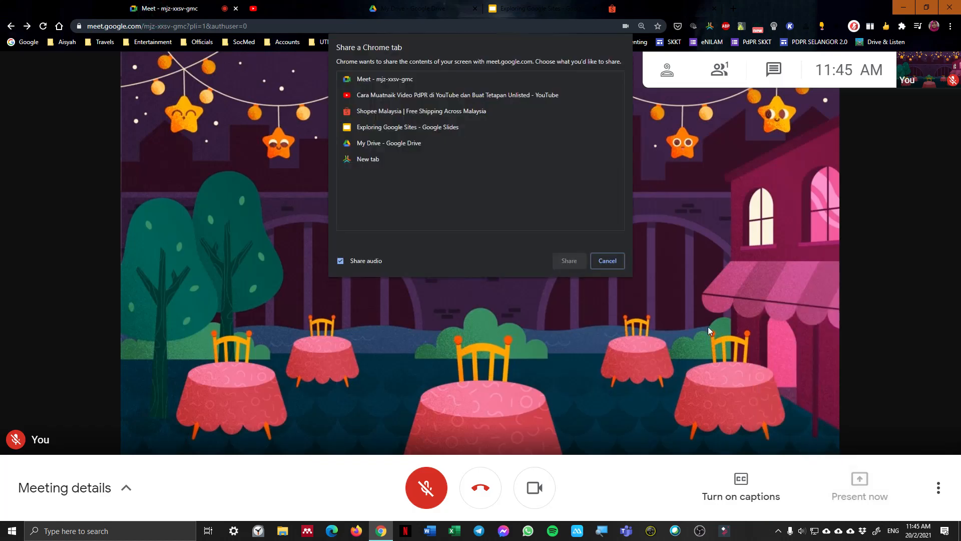
left_click(370, 96)
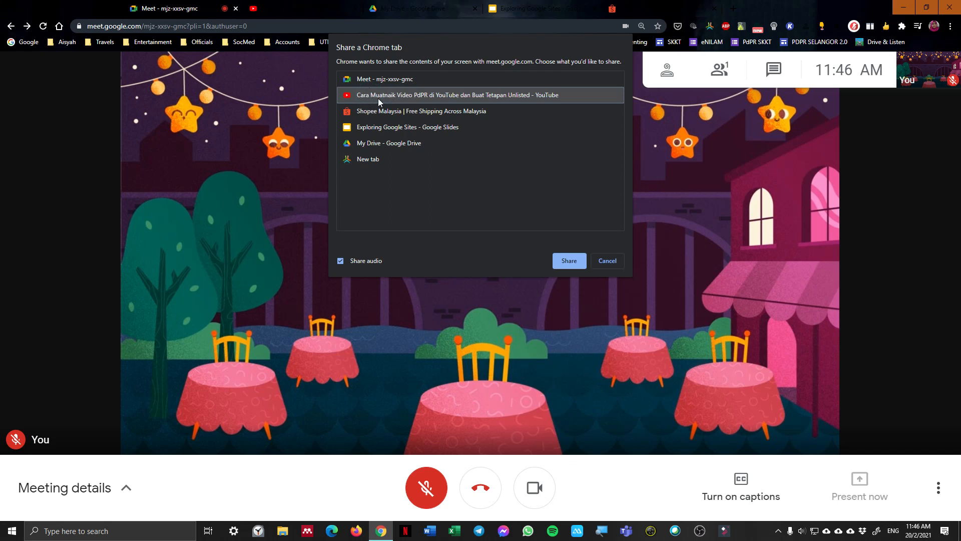
left_click(569, 262)
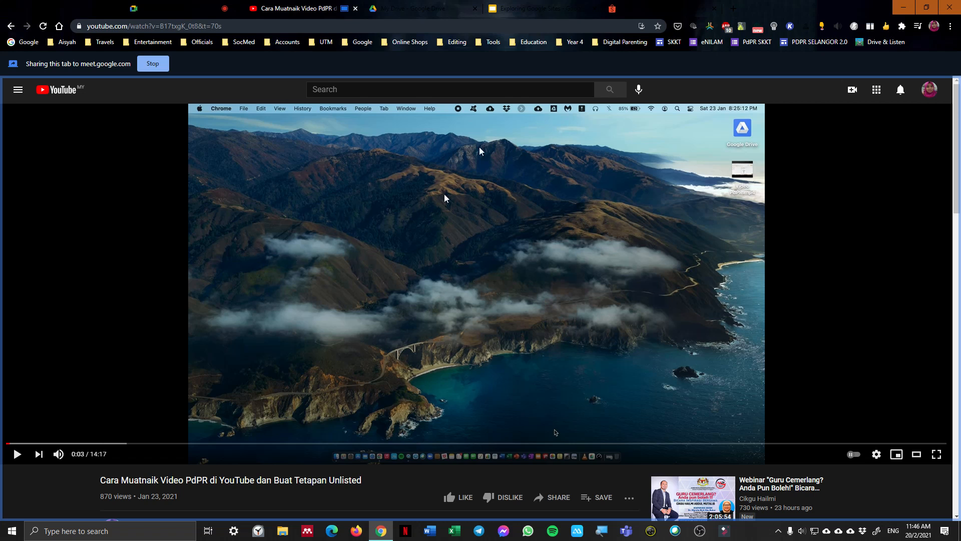
- View the My Drive tab, return to the shared YouTube tab, and play the video briefly, pausing it at 0:06
left_click(422, 13)
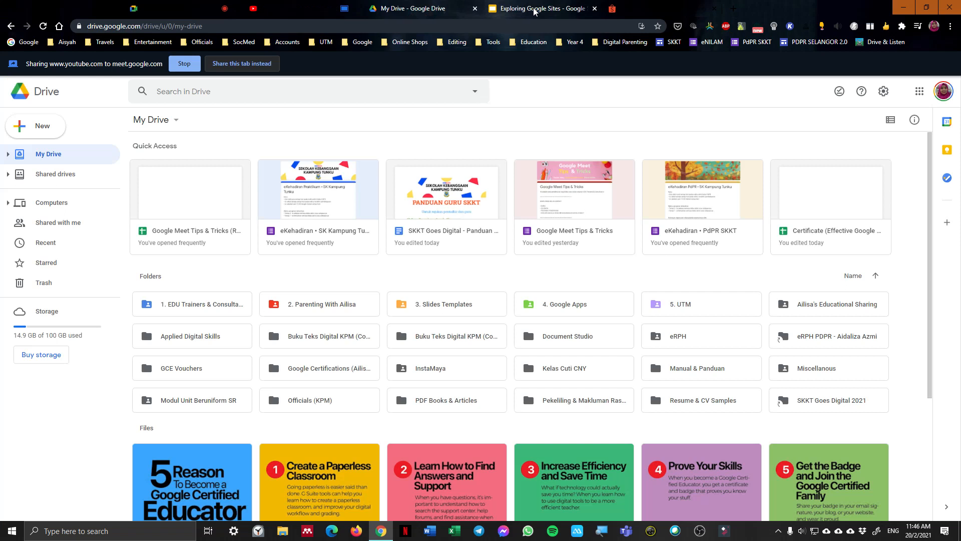
left_click(286, 8)
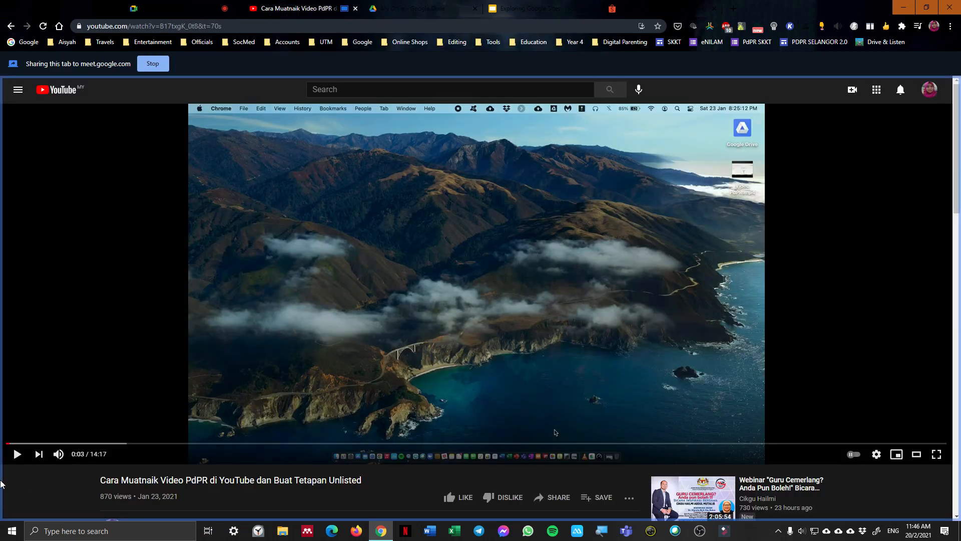
left_click(17, 457)
left_click(17, 454)
- Switch between the Meet call and the shared YouTube tab to compare the presenting view with the video page
left_click(215, 8)
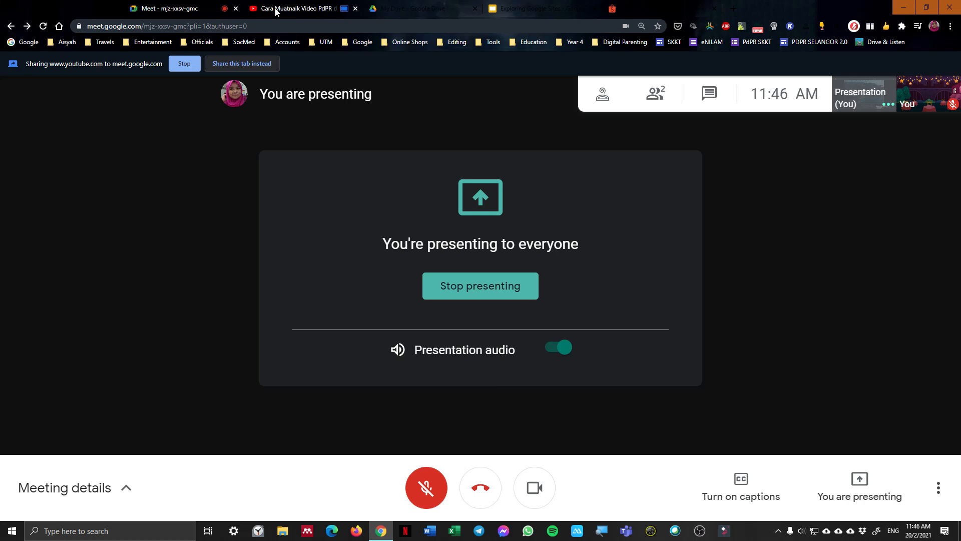
left_click(275, 11)
left_click(188, 9)
left_click(301, 10)
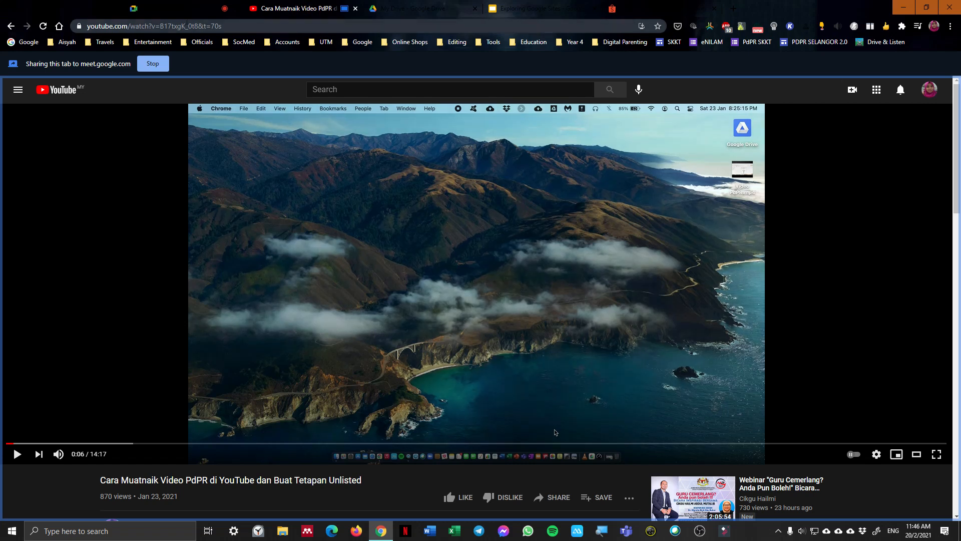
- Turn the presentation audio off and back on in the Meet call
left_click(181, 9)
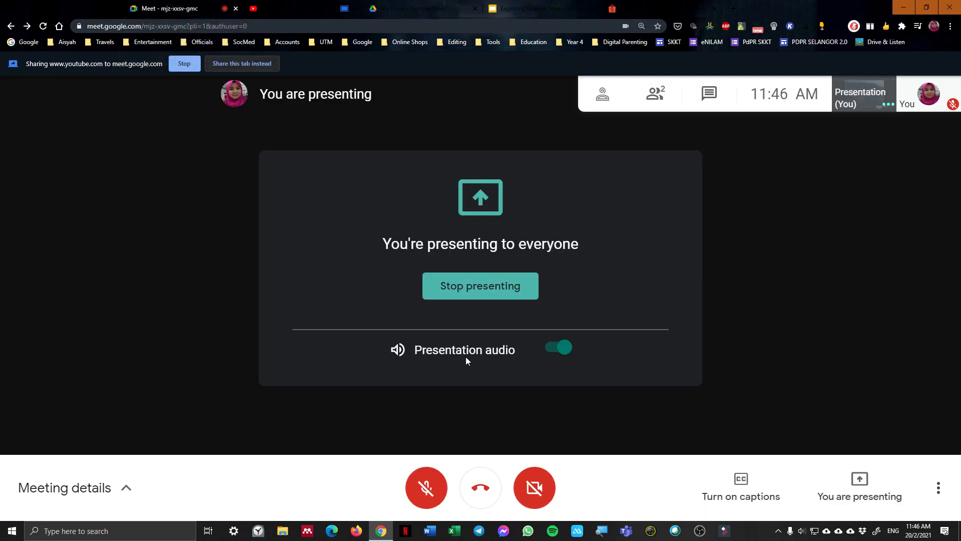
left_click(555, 349)
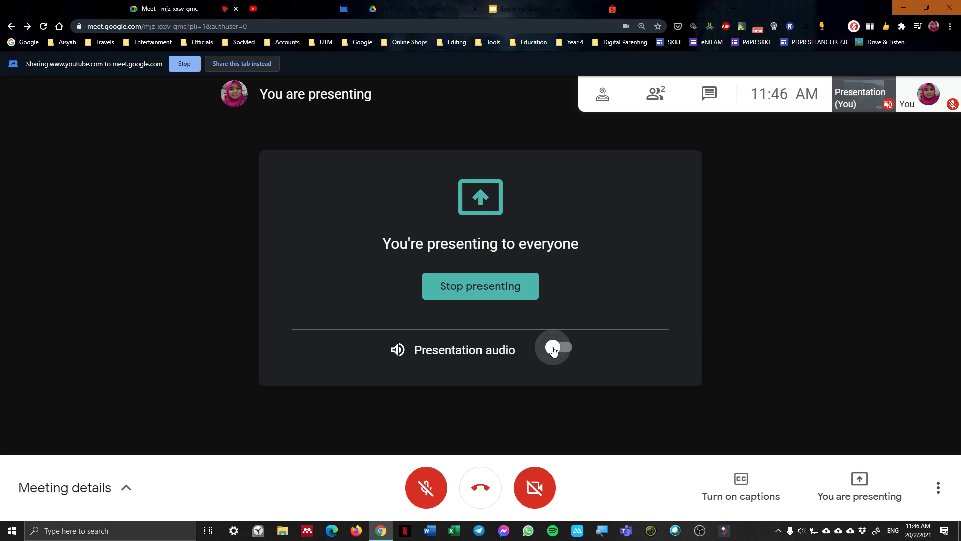
left_click(557, 347)
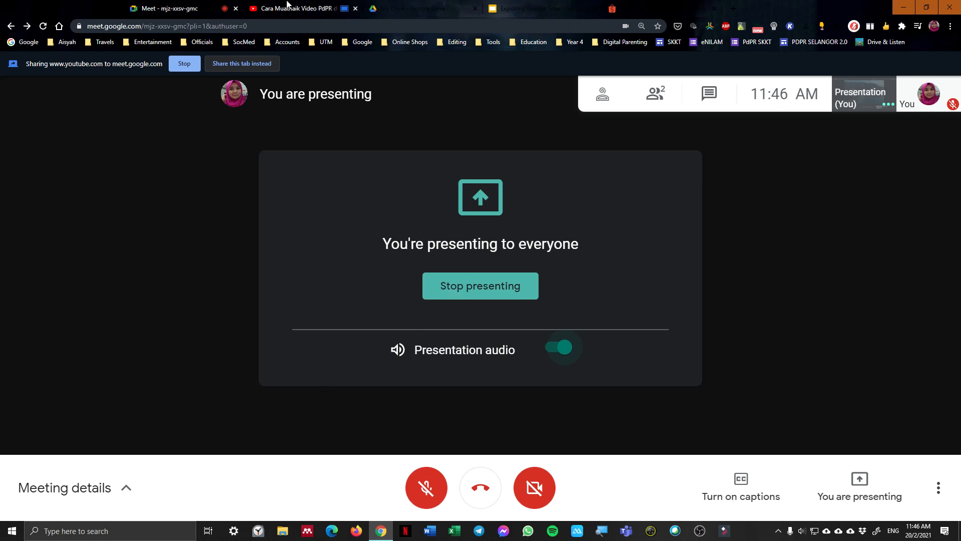
- View the shared YouTube tab once more, return to the Meet call and stop presenting
left_click(278, 9)
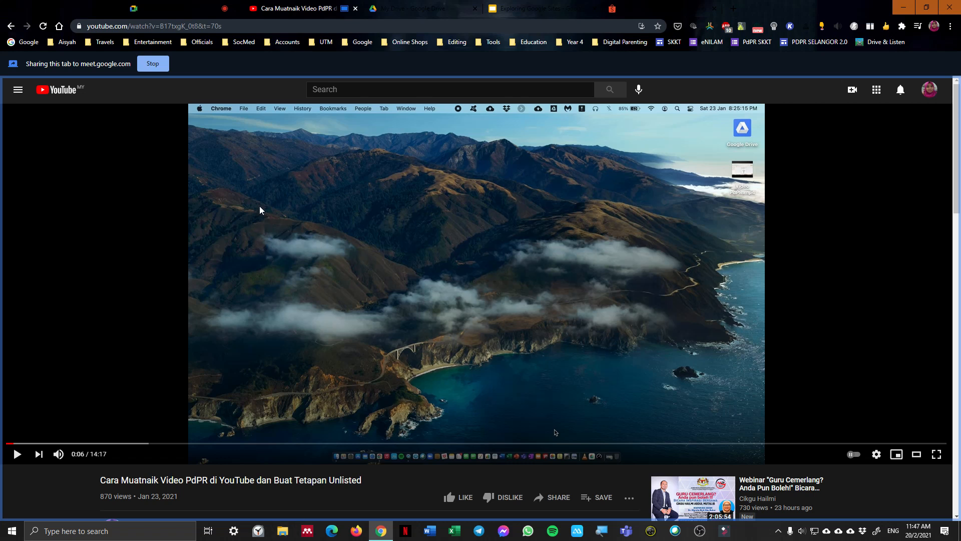
left_click(157, 8)
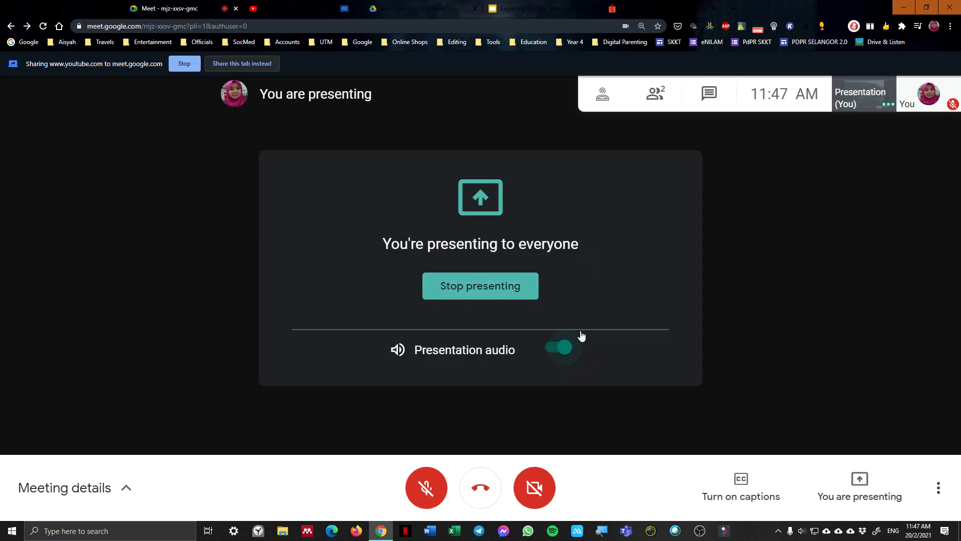
left_click(463, 295)
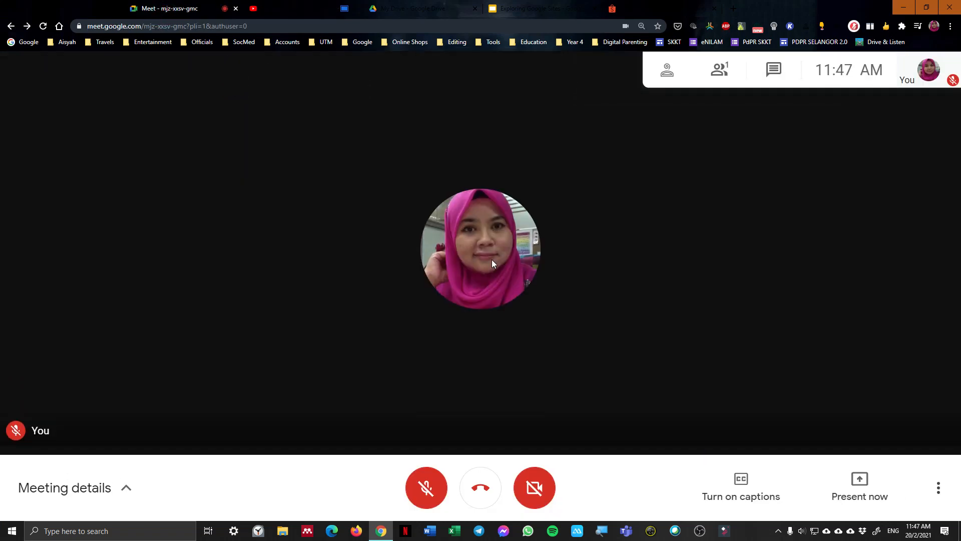
- Open the presentation options in the Meet call again
left_click(853, 495)
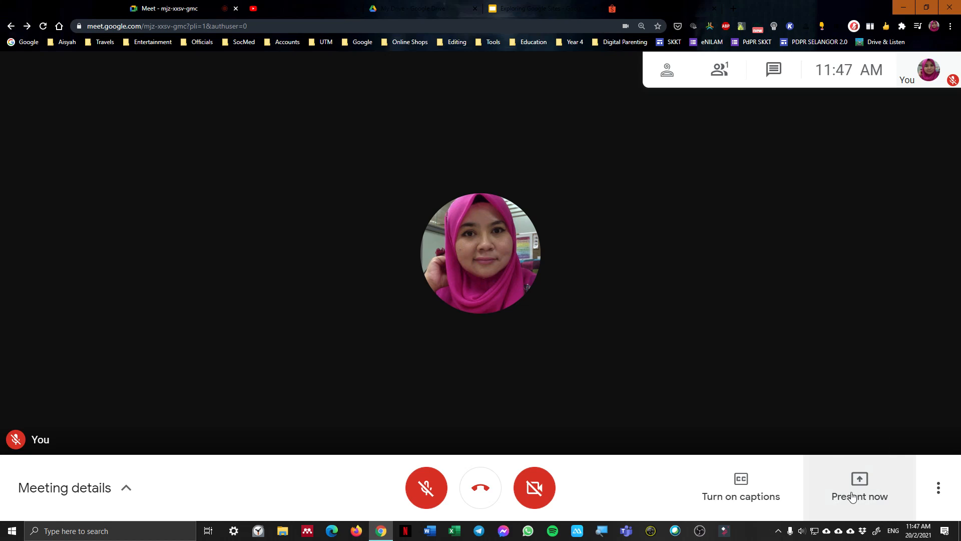